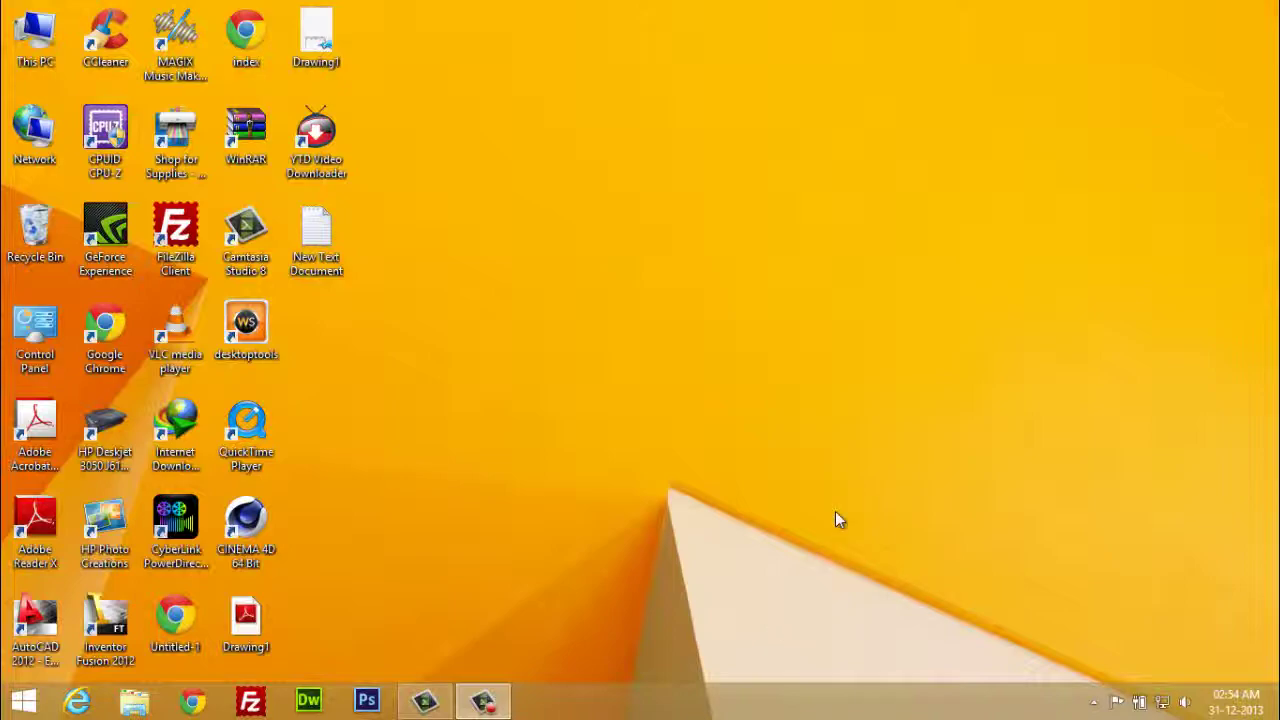
Step: Launch Flash CS6 from the Windows 8 Start tiles and create an ActionScript 3.0 document
click(1249, 378)
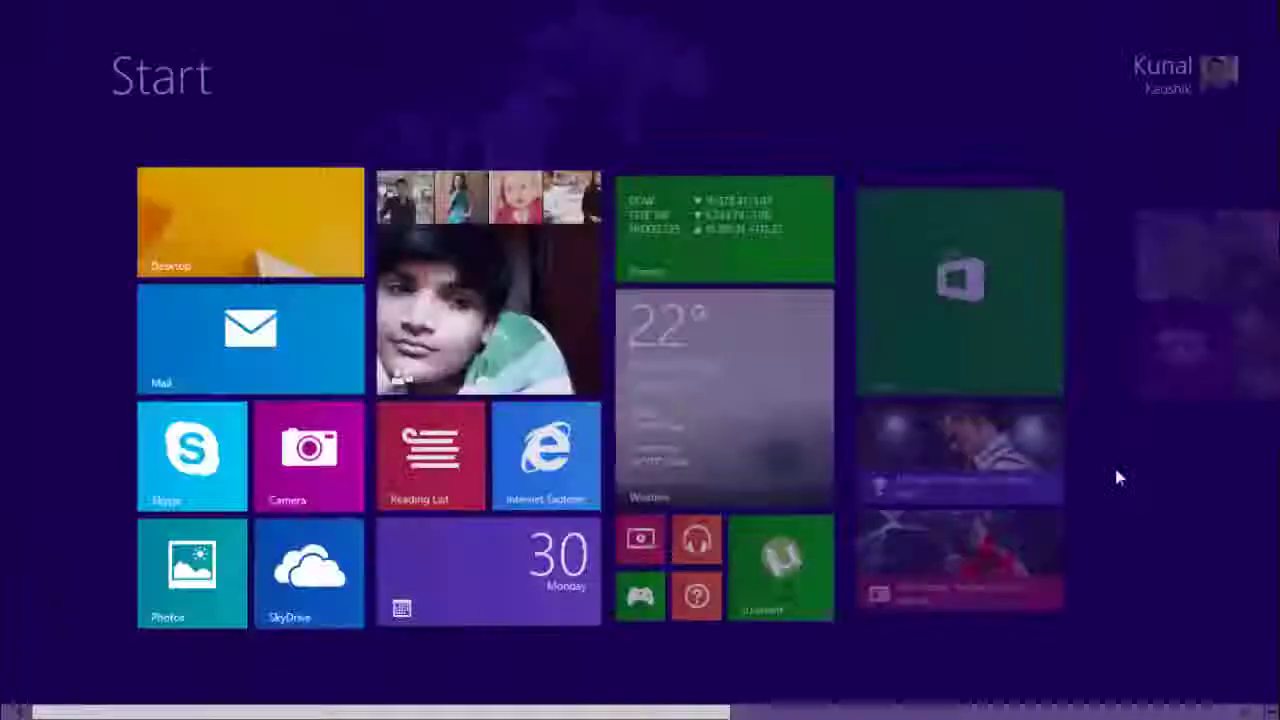
scroll(1114, 464, down, 5)
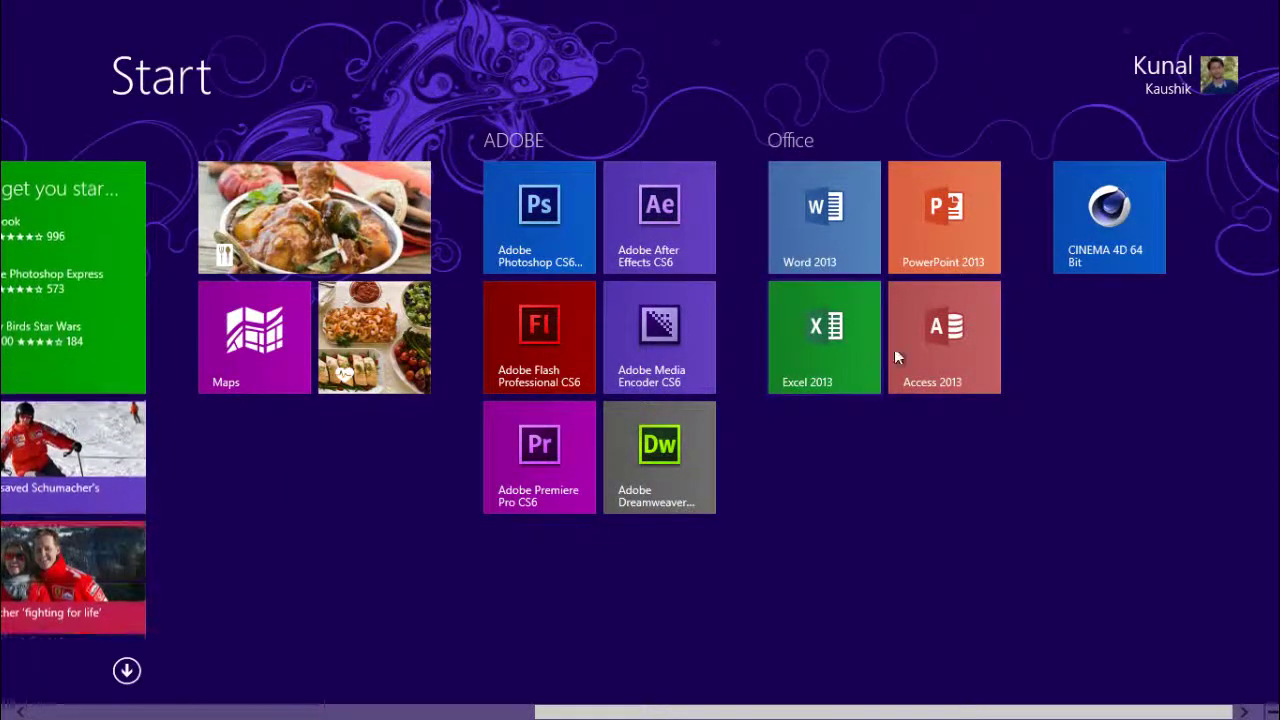
click(539, 328)
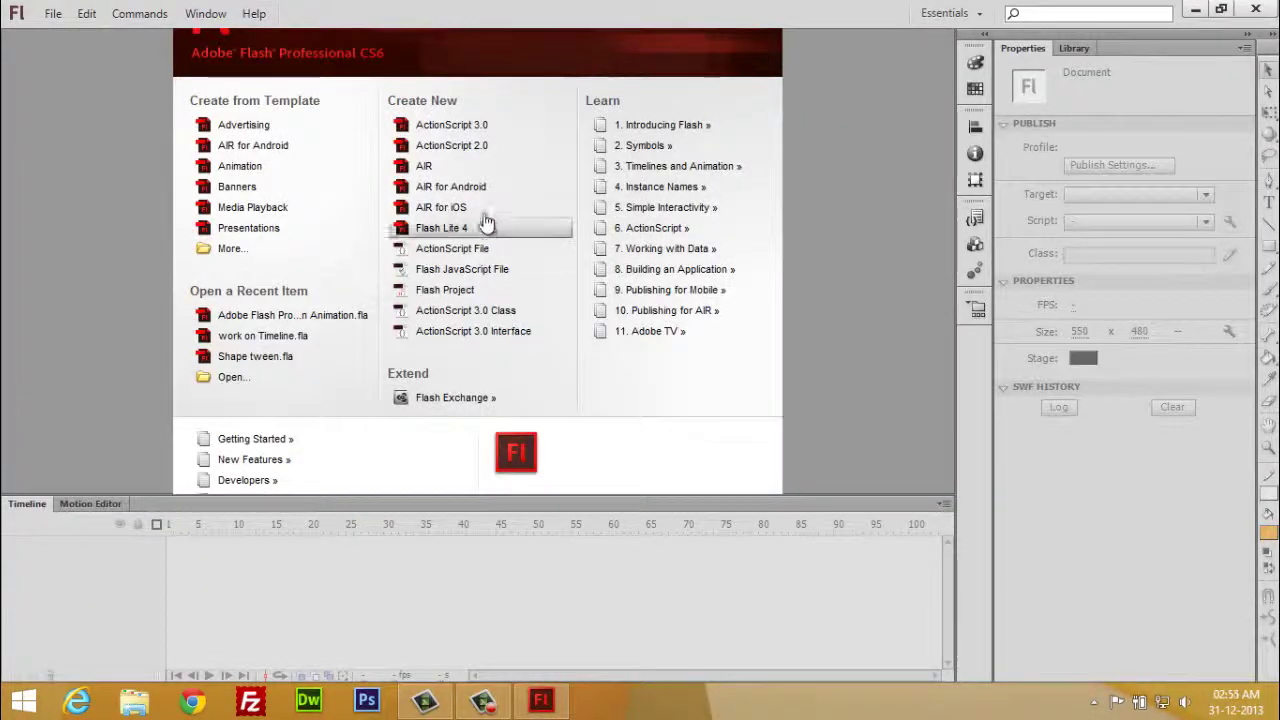
click(480, 127)
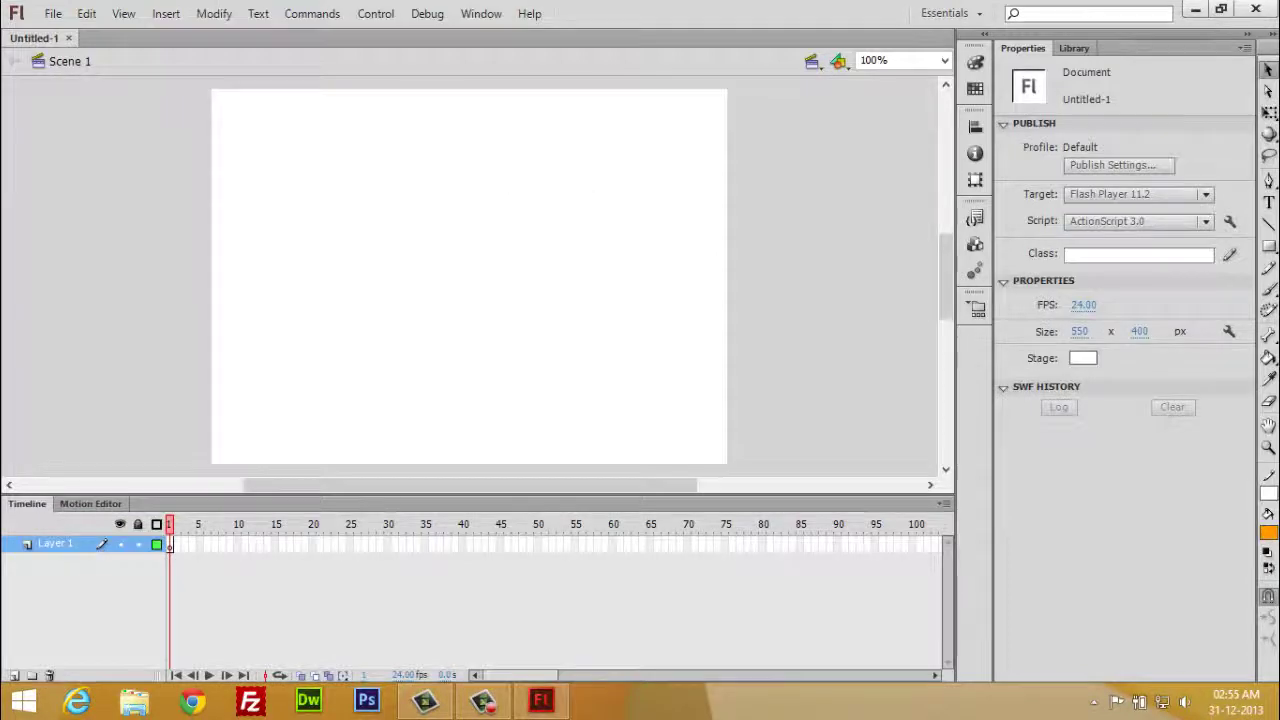
Step: Draw a first diagonal line and set the stroke colour to black
click(1268, 224)
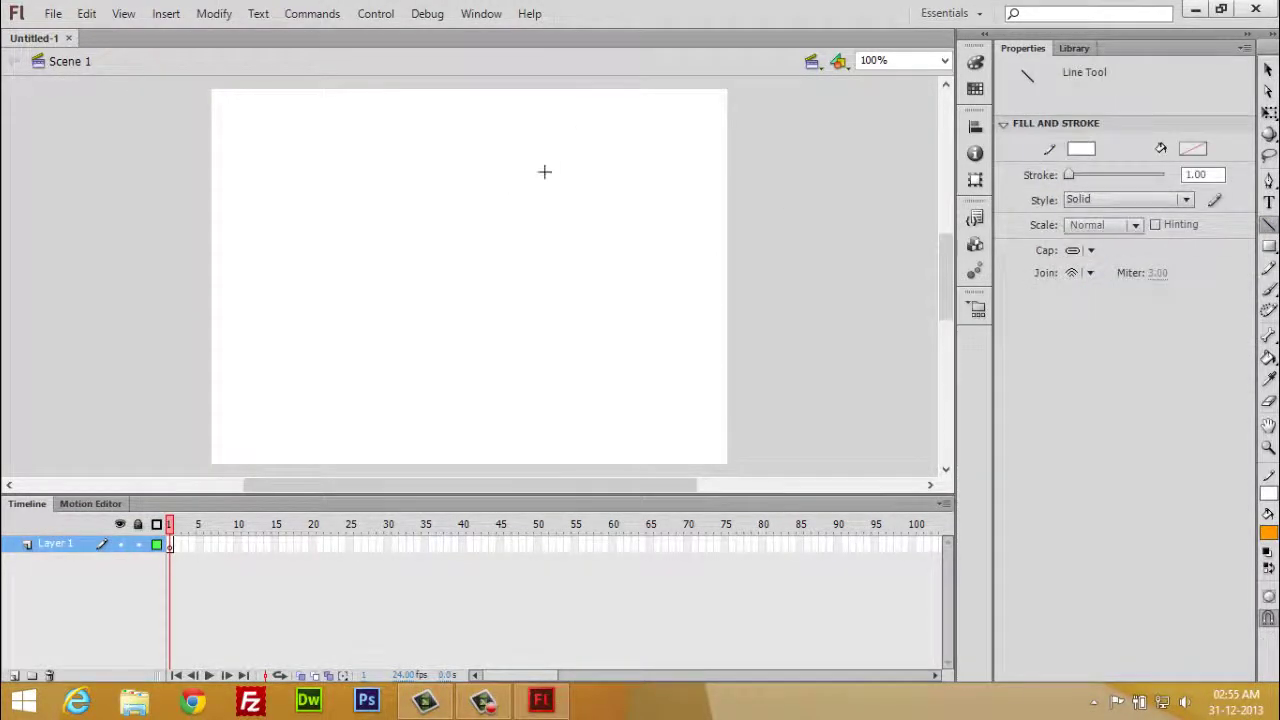
mouse_move(572, 126)
mouse_down()
mouse_move(490, 240)
mouse_move(476, 231)
mouse_up()
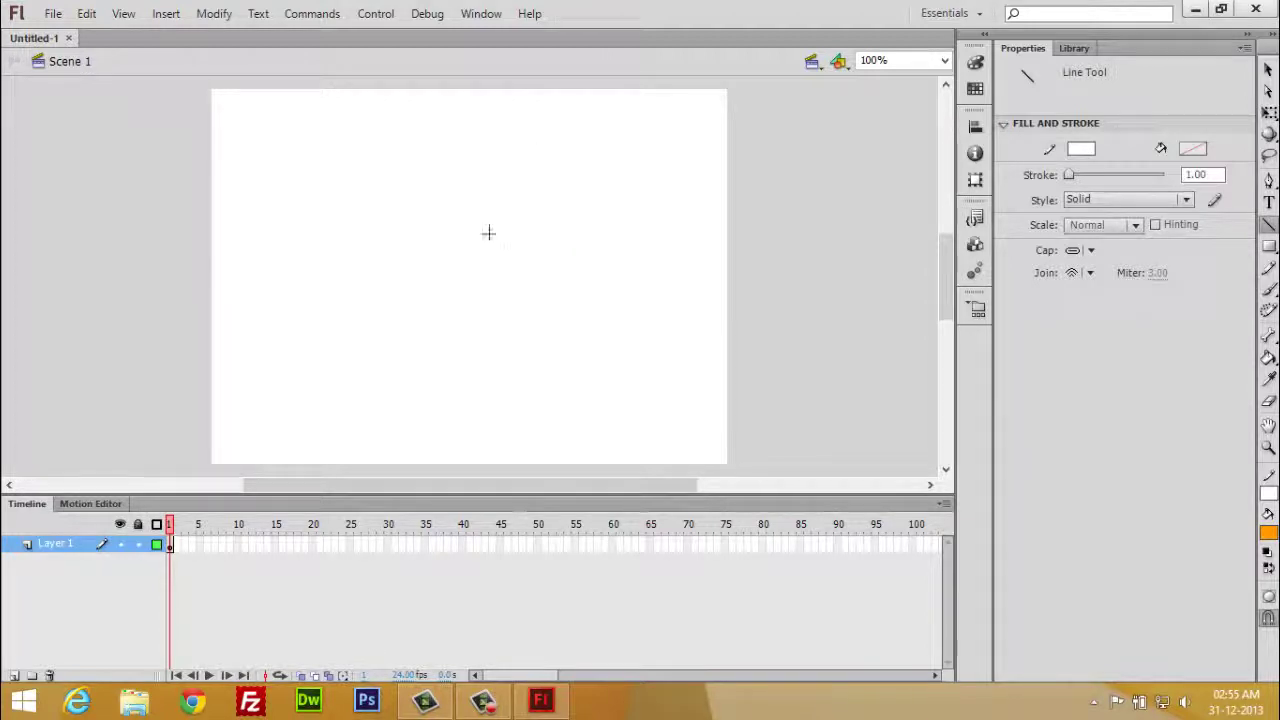
click(1081, 148)
click(1003, 189)
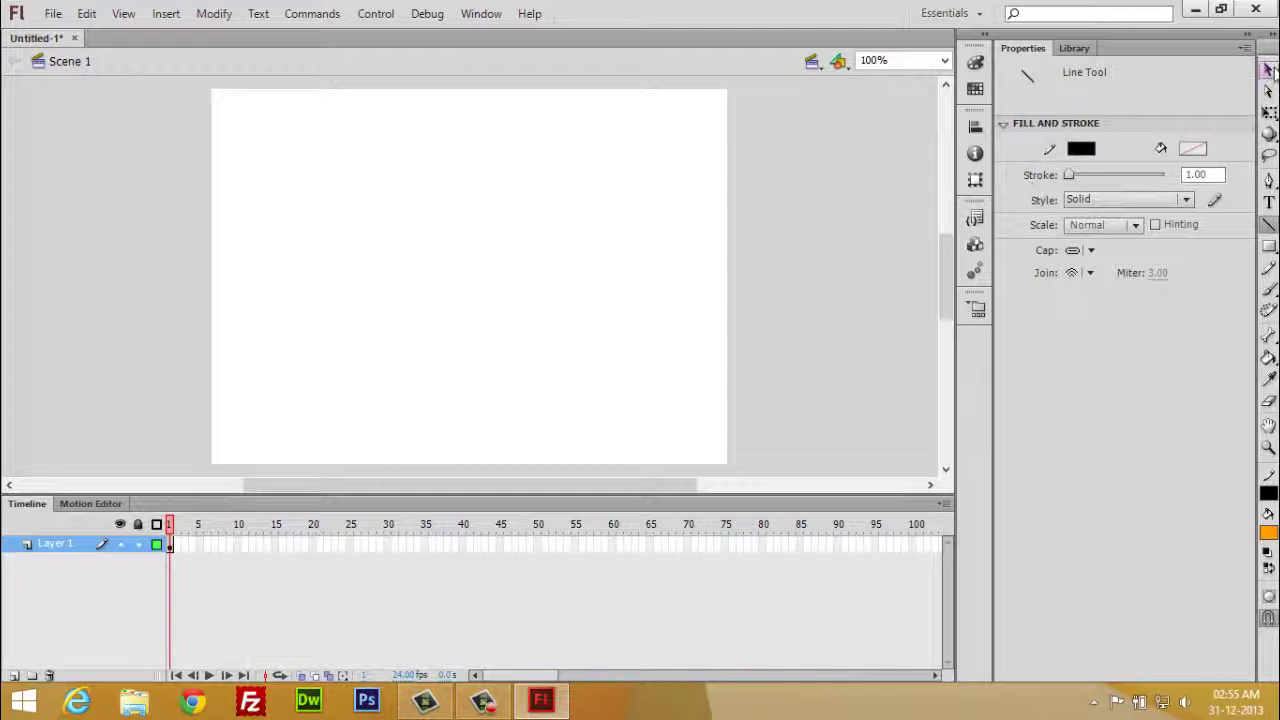
click(1267, 70)
drag(681, 97, 212, 407)
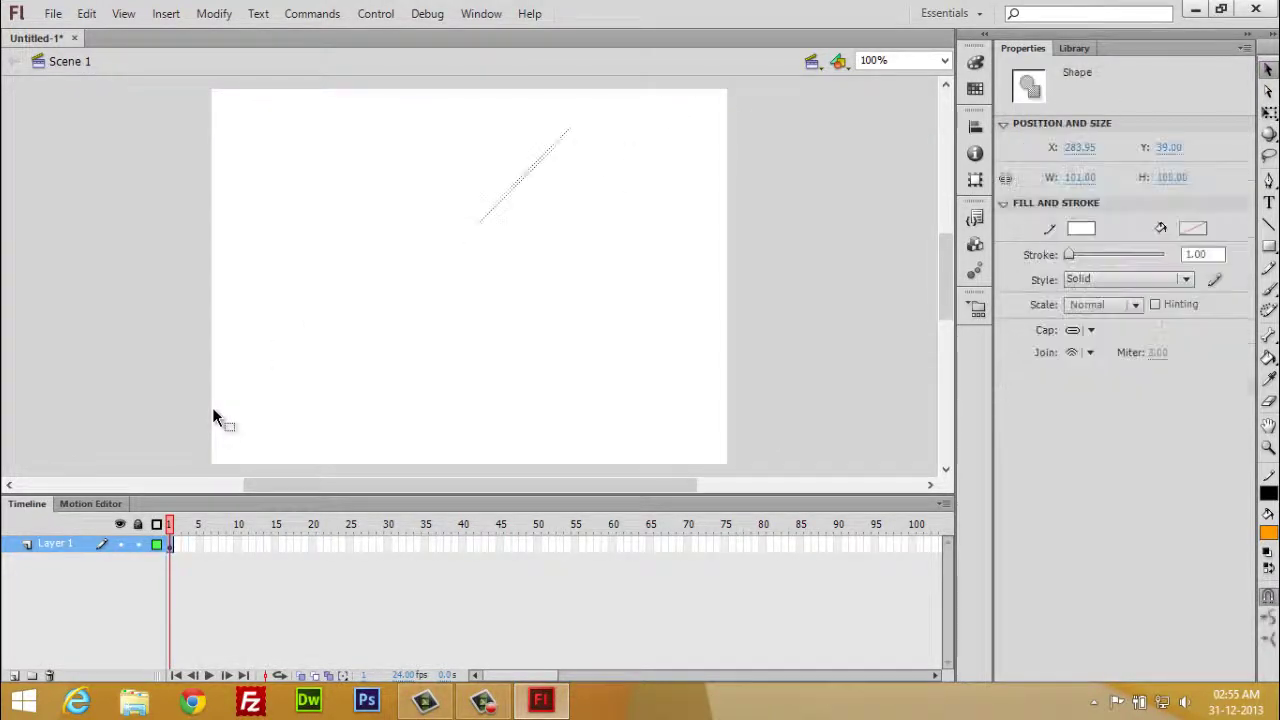
click(212, 407)
Step: Redraw the diagonal line in black and raise its stroke width to 12.75
click(1268, 223)
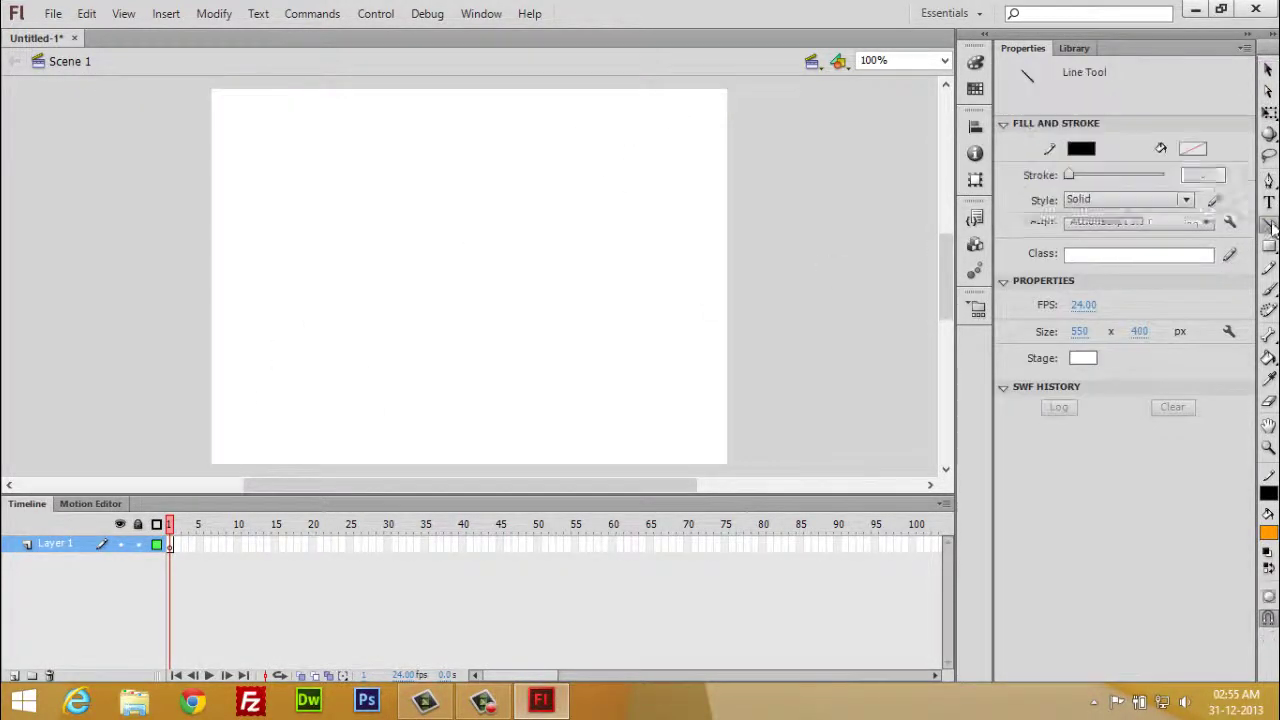
drag(548, 131, 461, 220)
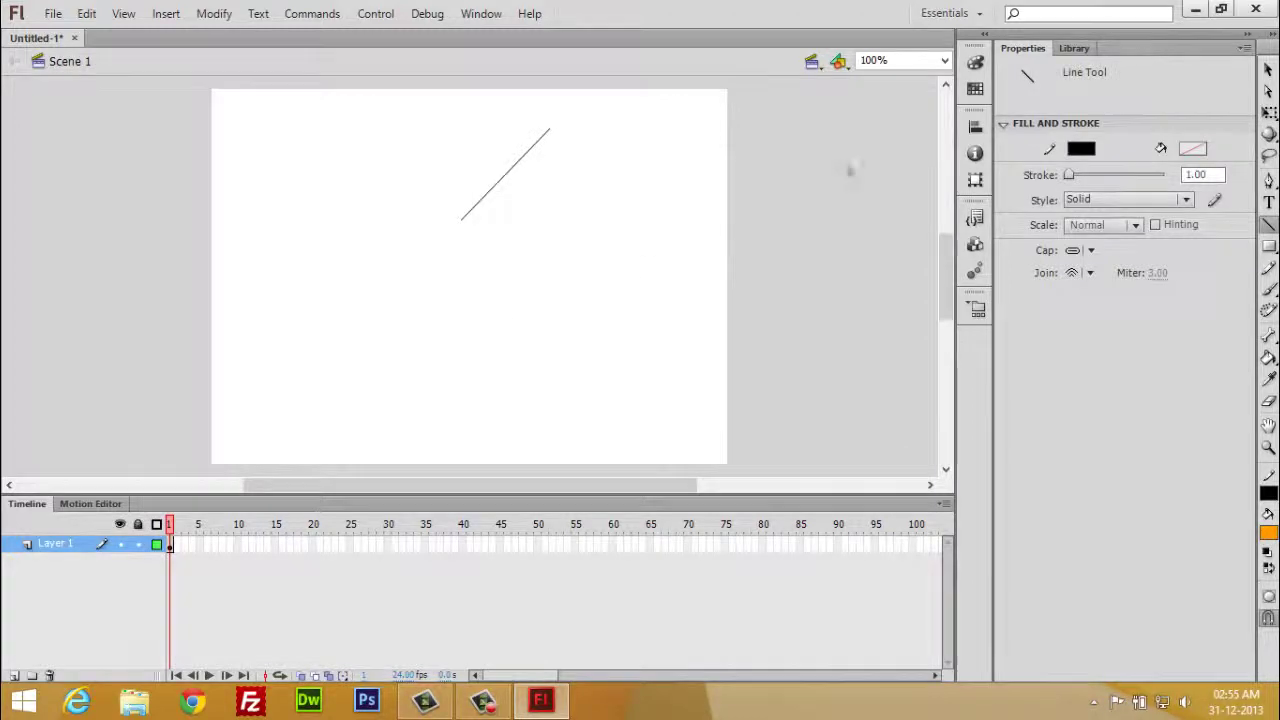
click(1268, 68)
click(535, 142)
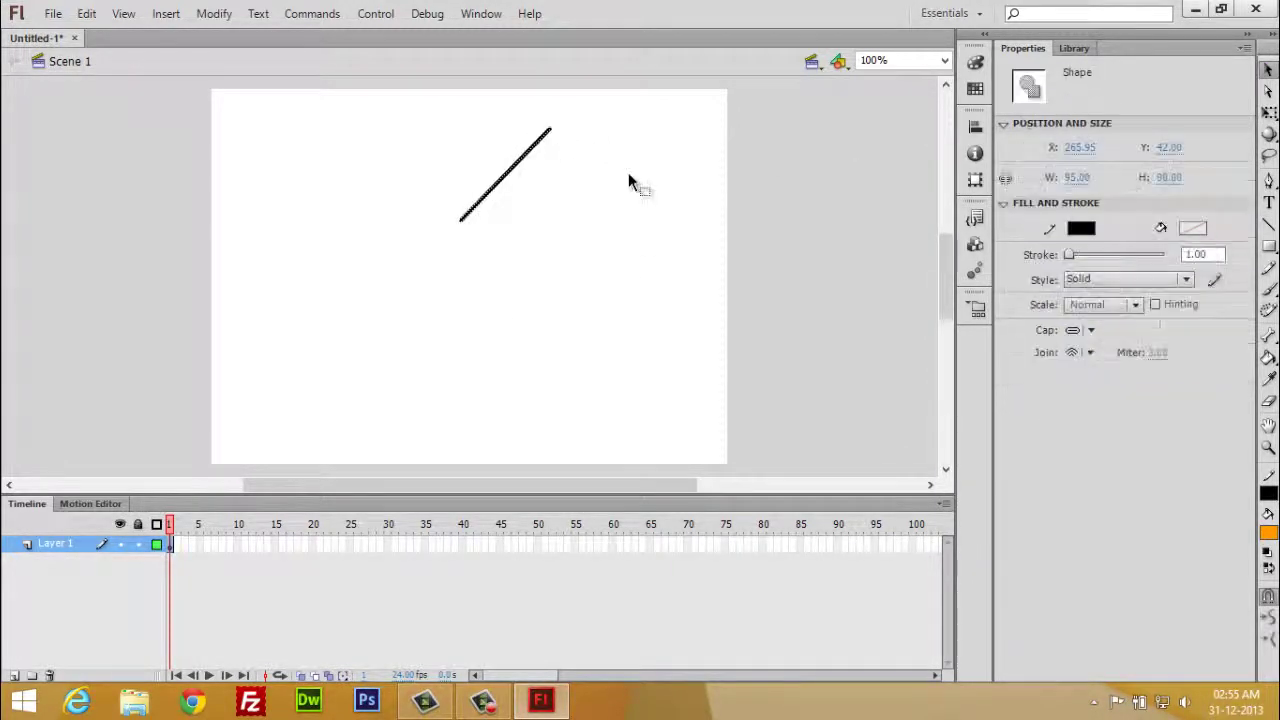
drag(1071, 255, 1076, 254)
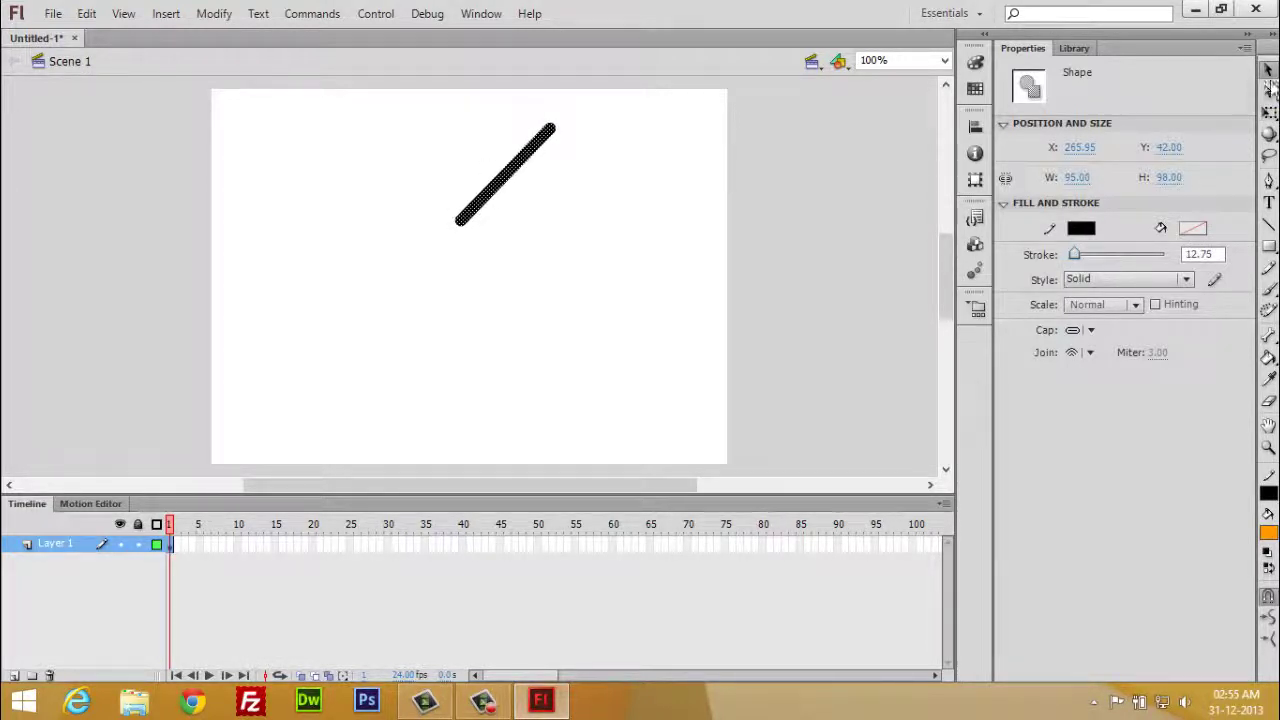
click(600, 180)
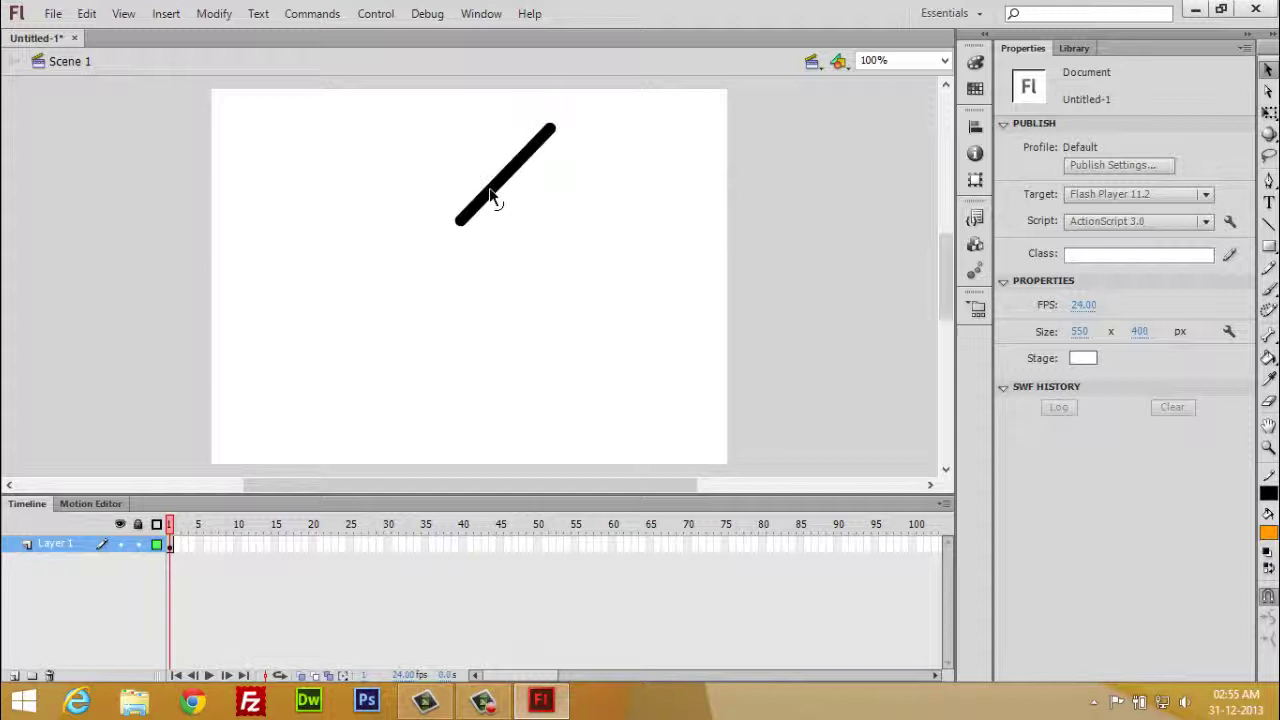
click(492, 190)
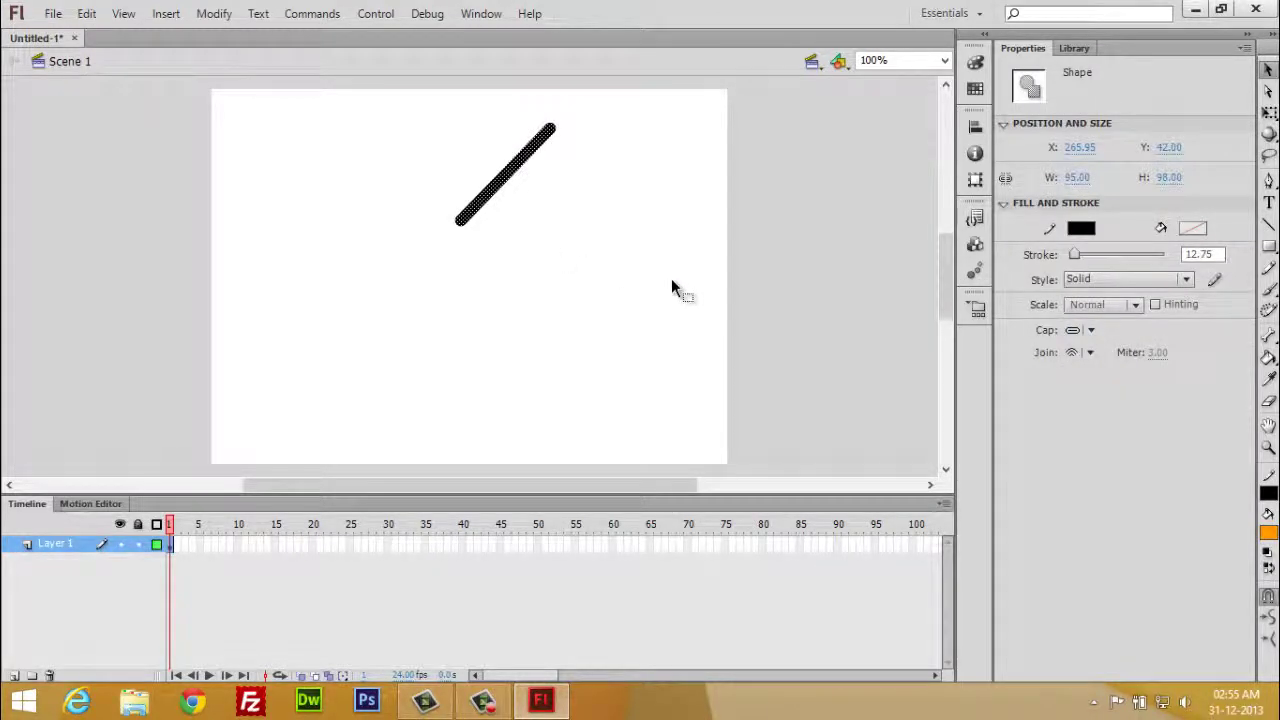
Step: Convert the line to movie clip Symbol 1 and paste copies positioned below it
key(F8)
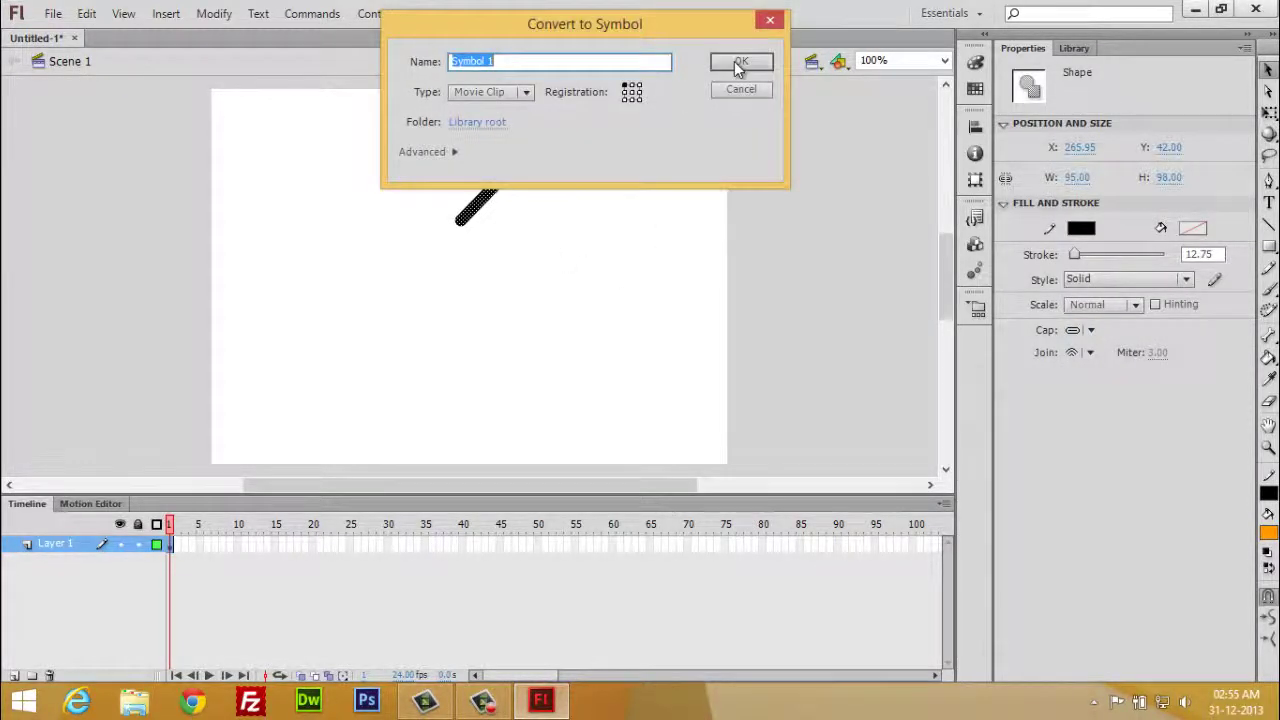
click(740, 63)
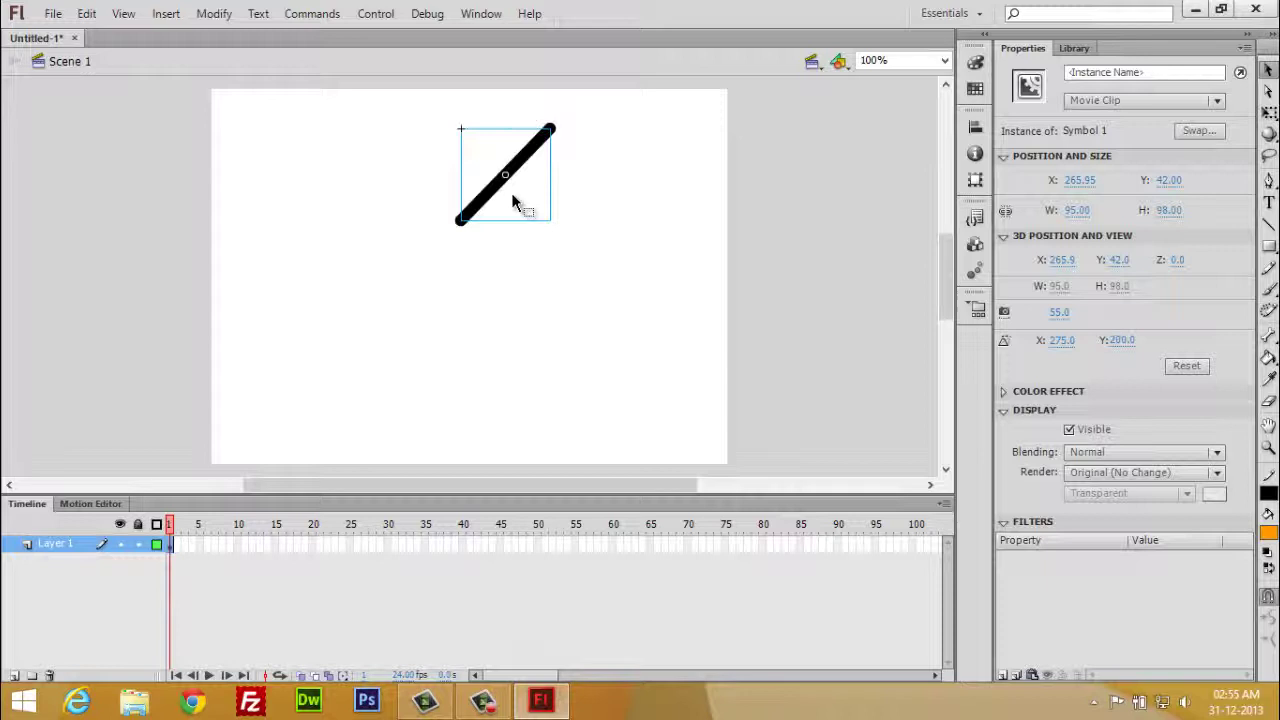
key(ctrl+v)
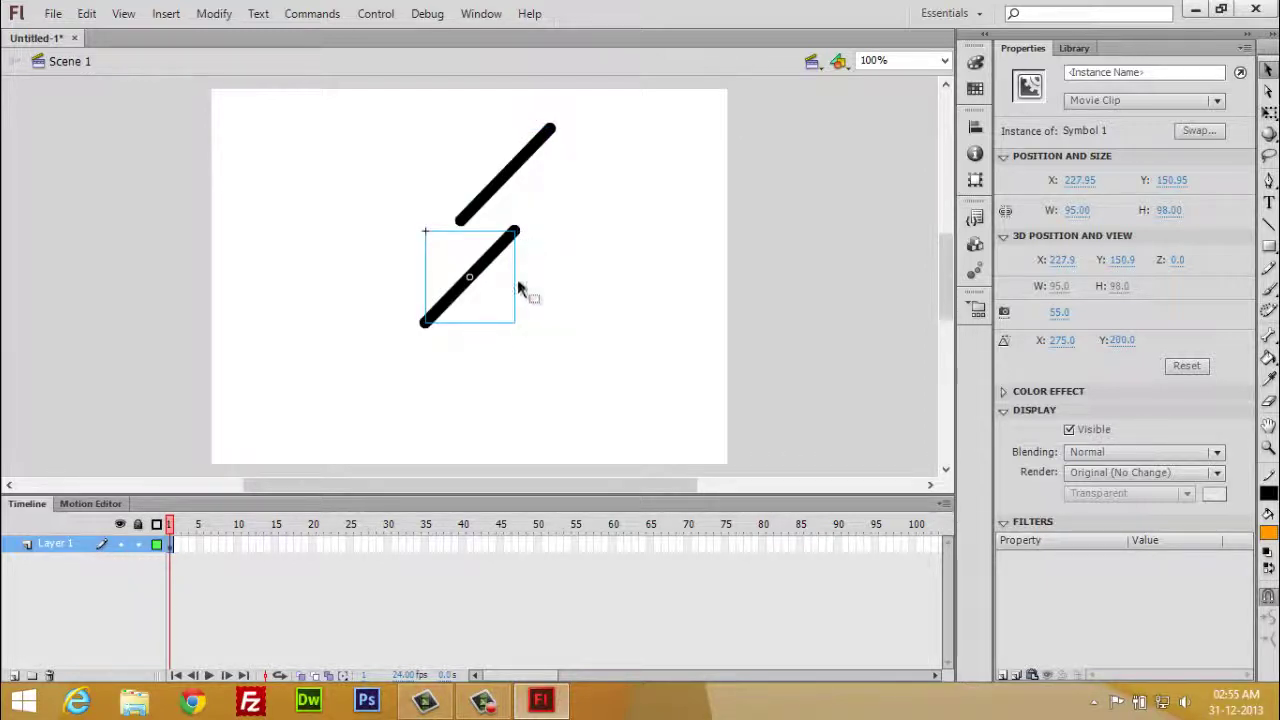
click(506, 340)
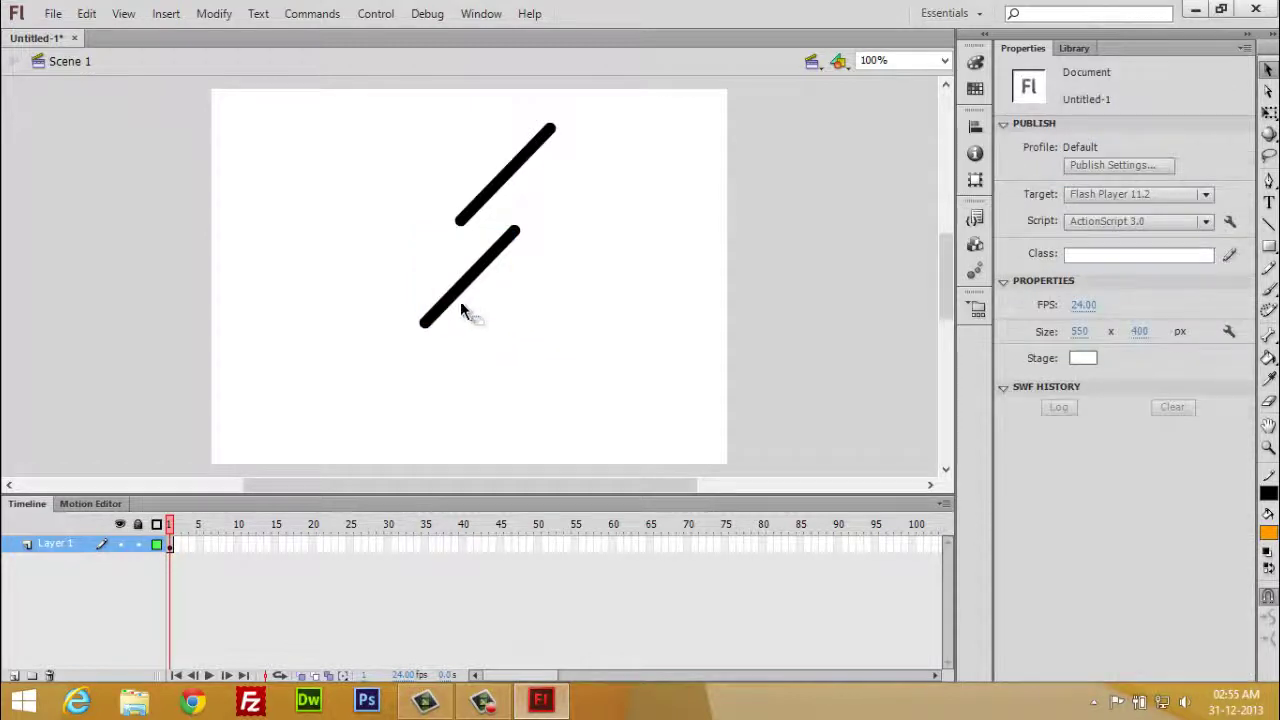
drag(455, 303, 525, 345)
click(530, 352)
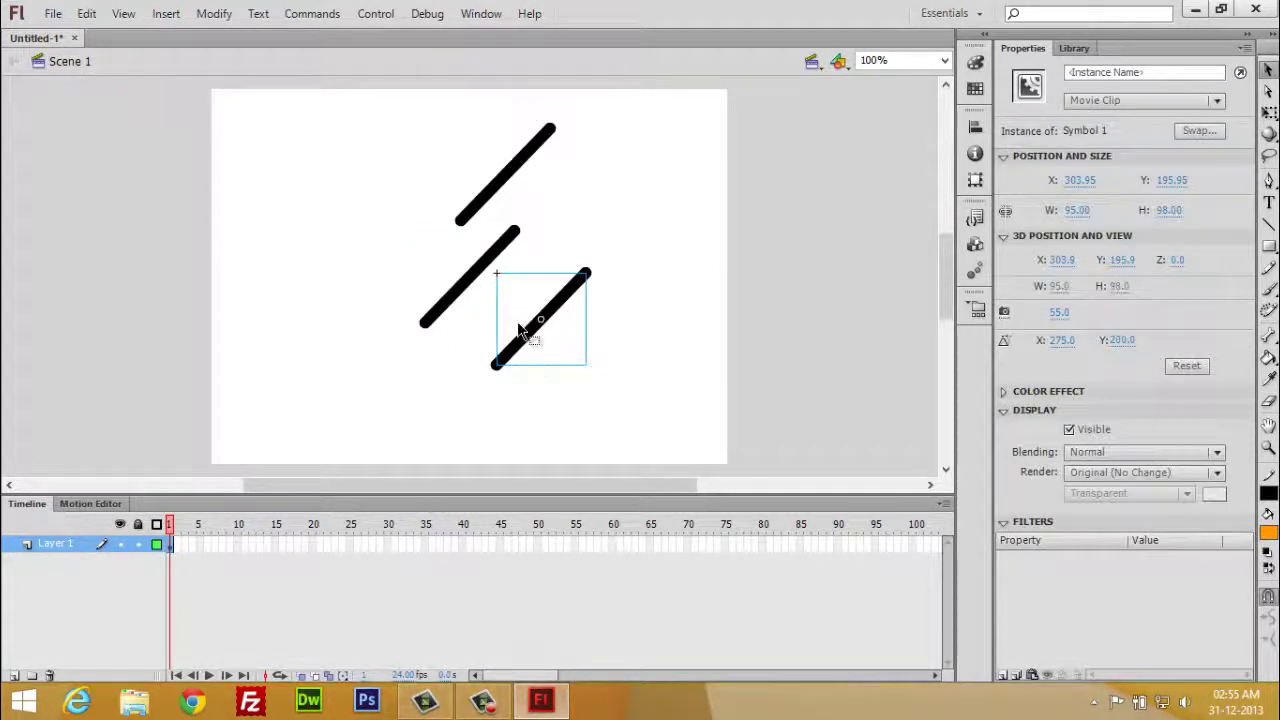
click(440, 312)
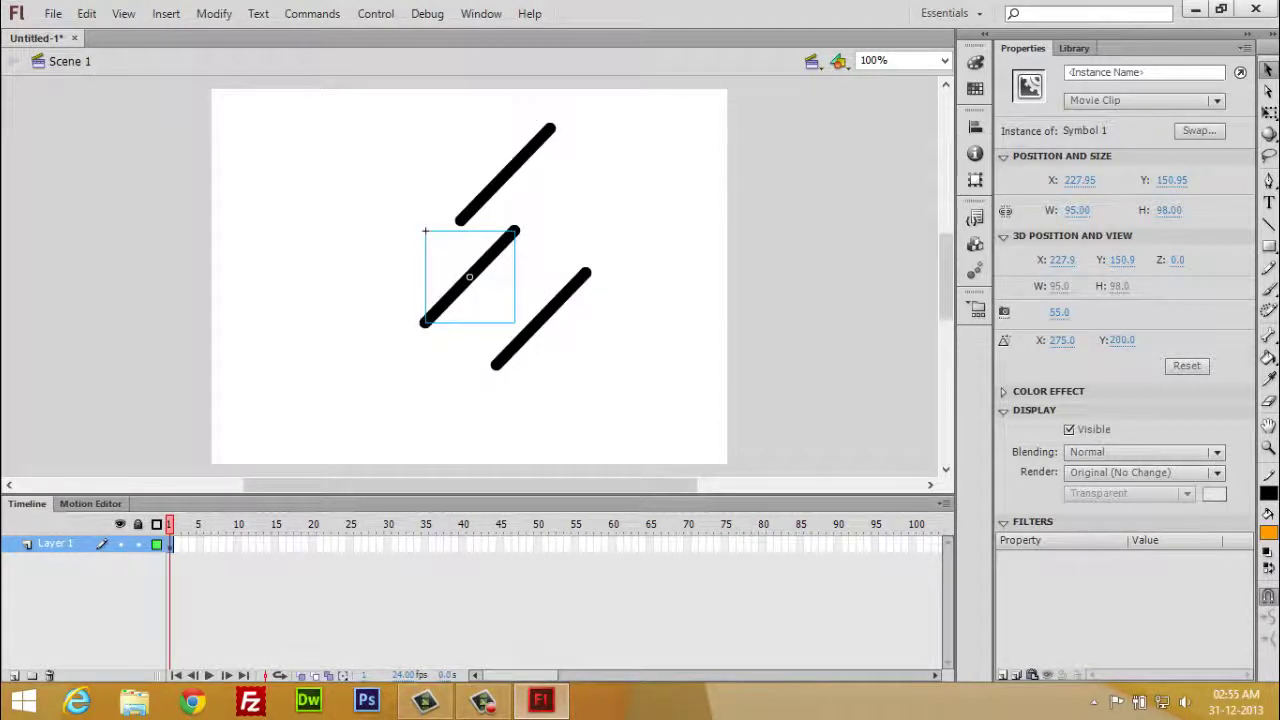
Step: Join the middle copy to the top line's end and shrink the bottom copy into a foot
click(1269, 113)
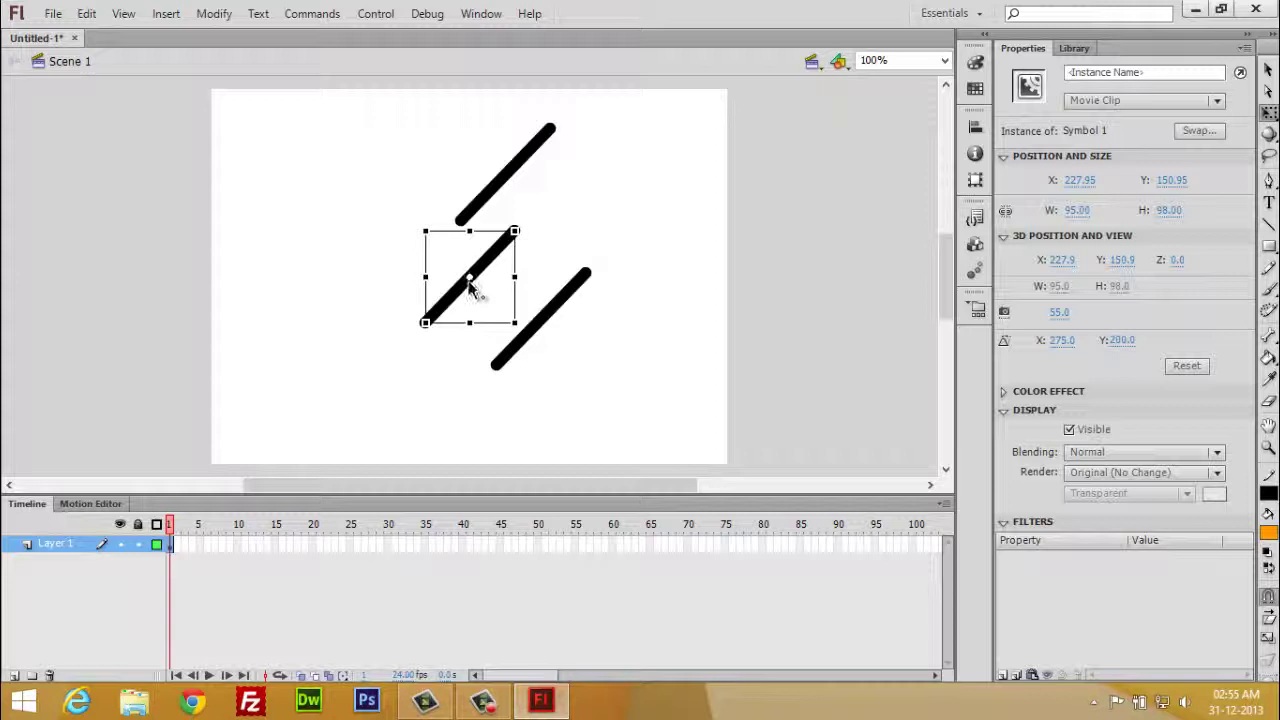
drag(451, 300, 396, 292)
click(498, 363)
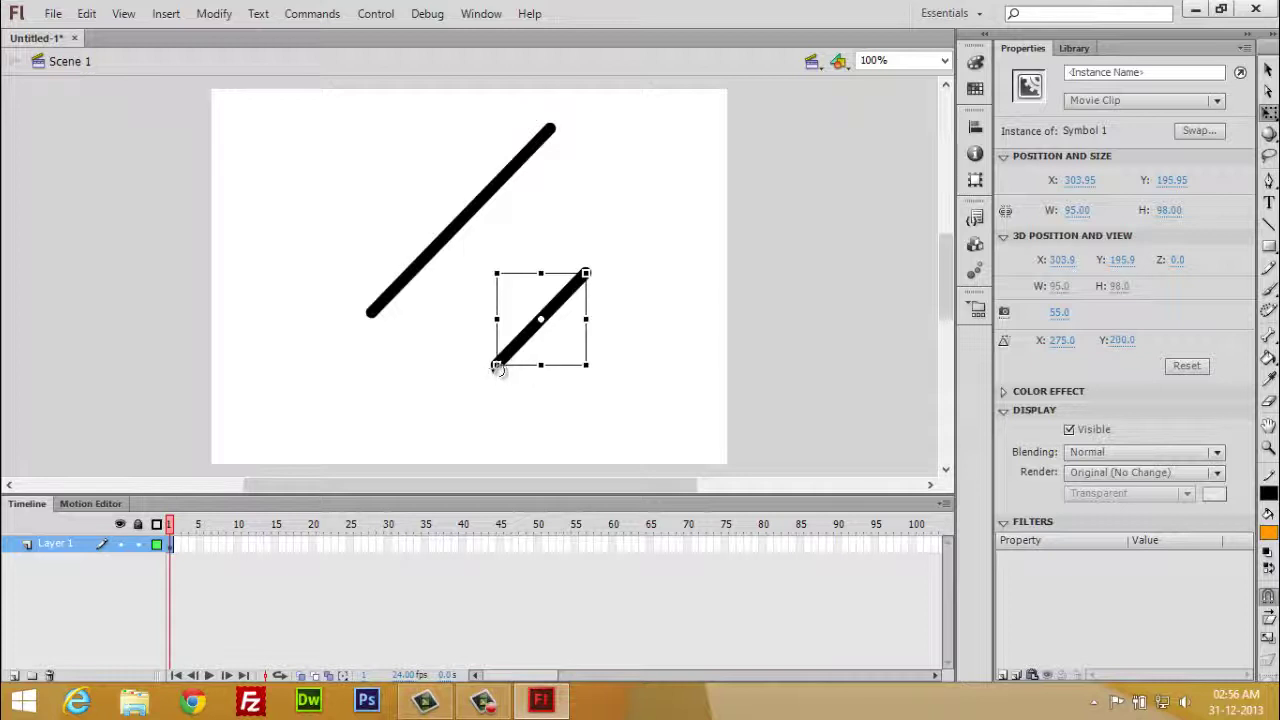
mouse_move(494, 365)
mouse_down()
mouse_move(518, 340)
mouse_move(362, 362)
mouse_move(385, 329)
mouse_move(409, 346)
mouse_move(382, 330)
mouse_up()
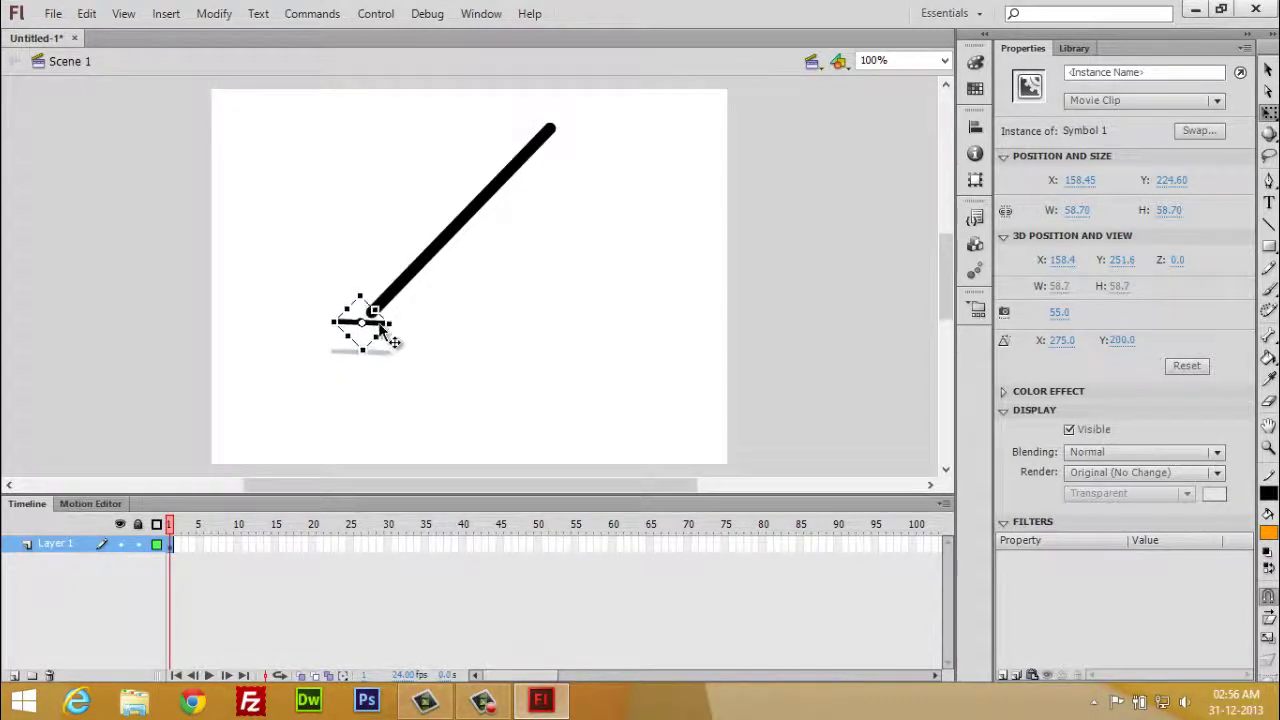
click(434, 343)
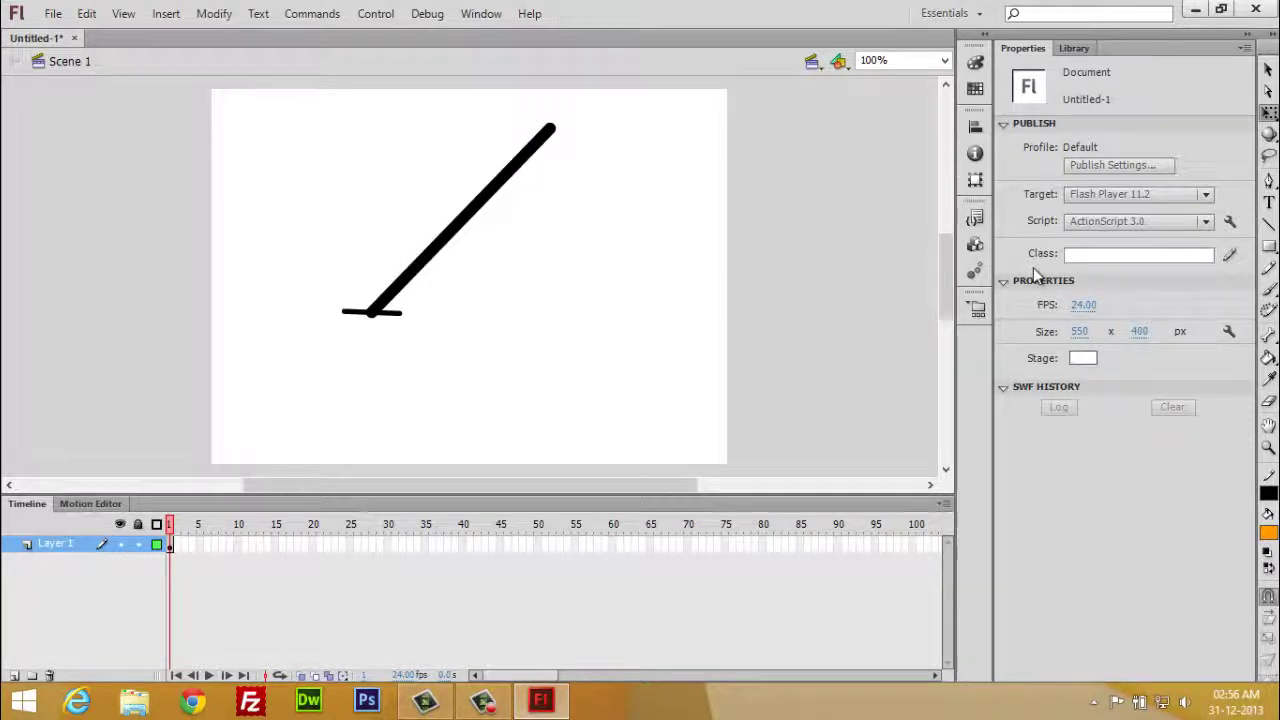
click(397, 316)
key(Left)
key(Left)
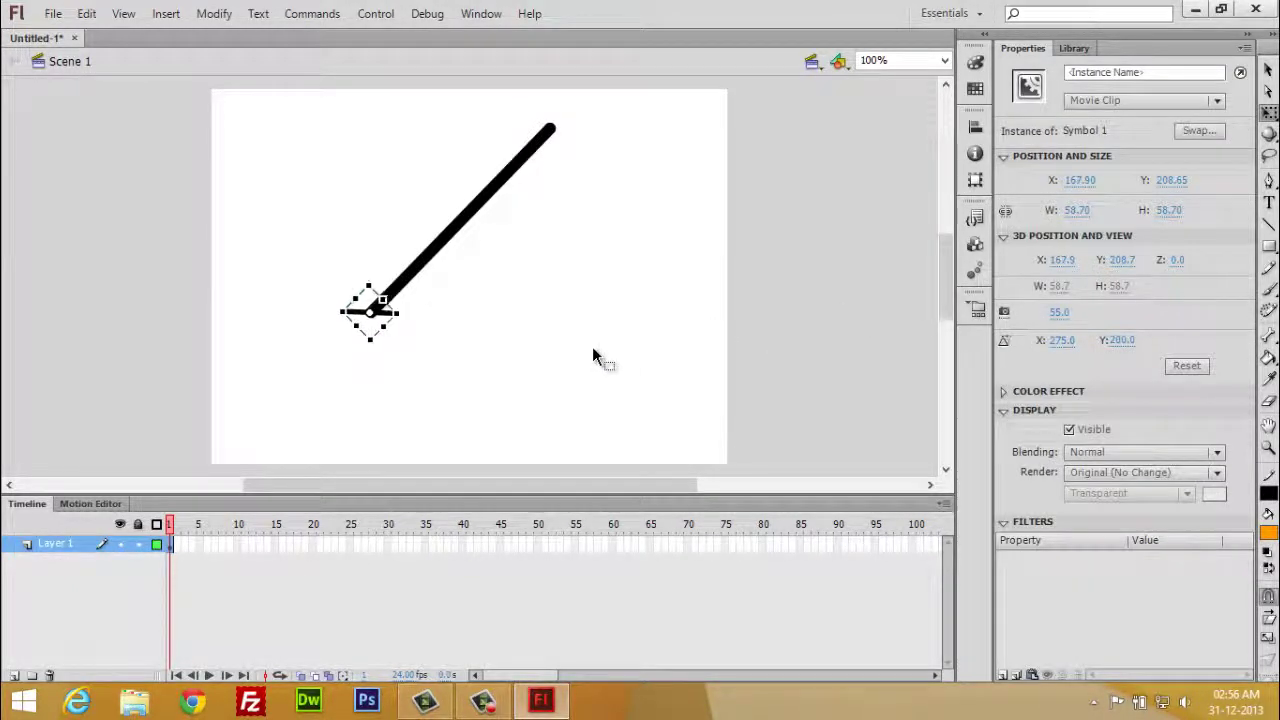
key(Left)
key(Left)
key(Left)
key(Left)
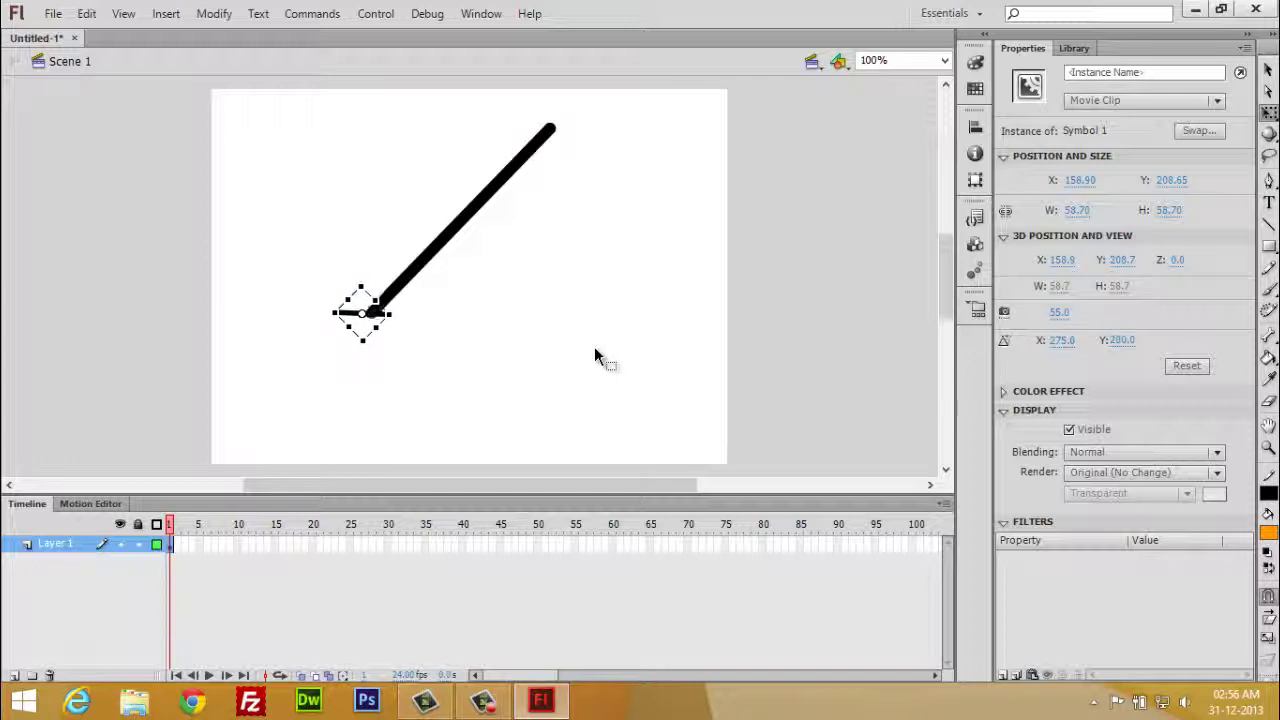
click(626, 357)
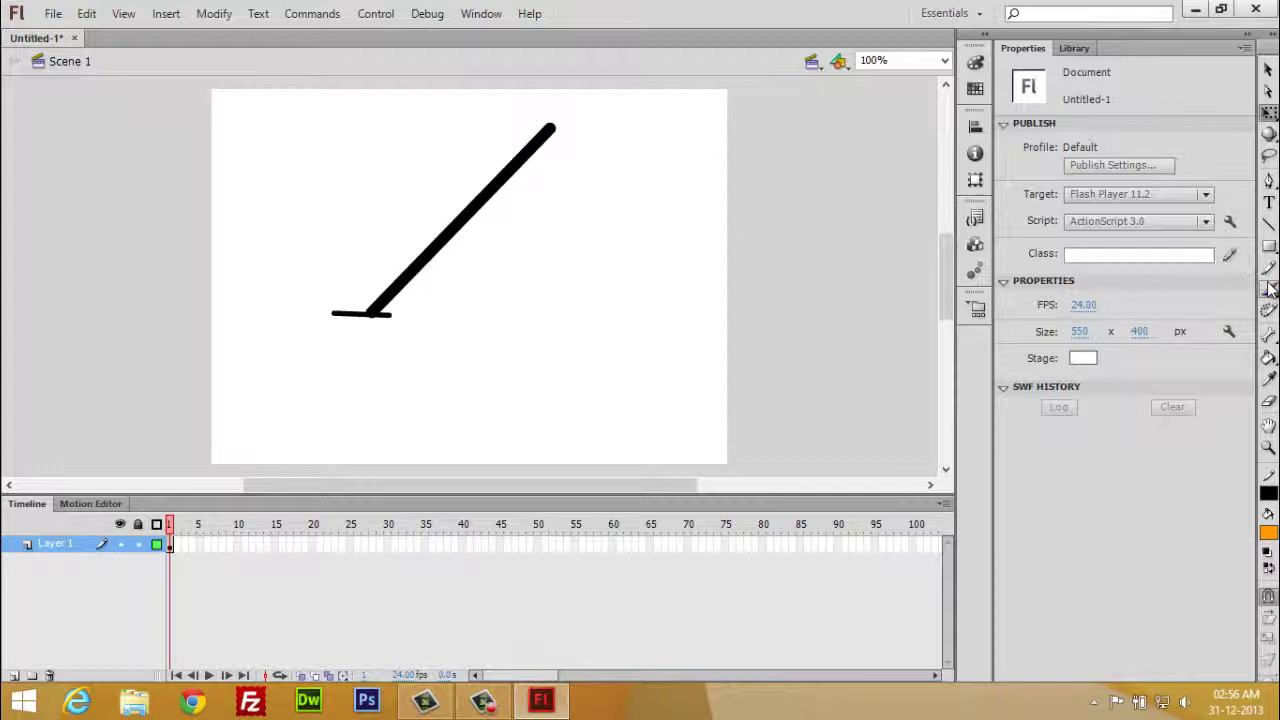
Step: Draw two bones with the Bone tool: leg top to knee, then knee to foot
drag(1267, 341, 1160, 336)
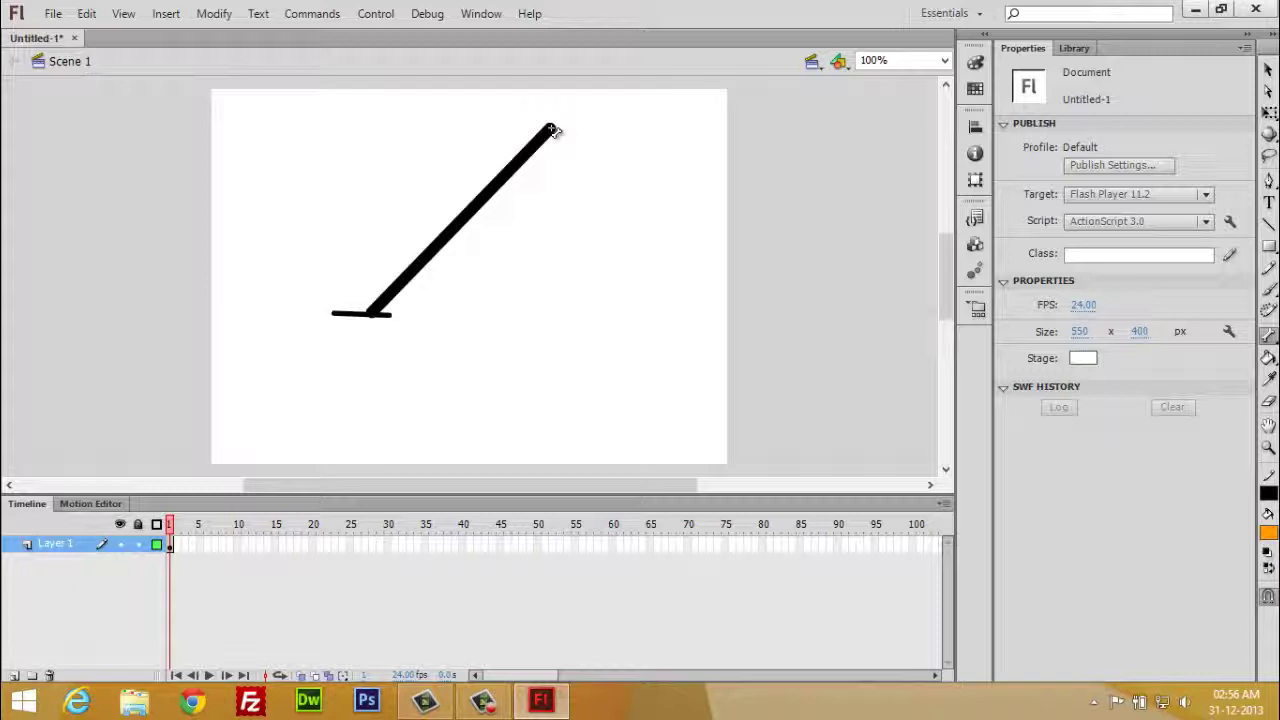
drag(549, 131, 458, 224)
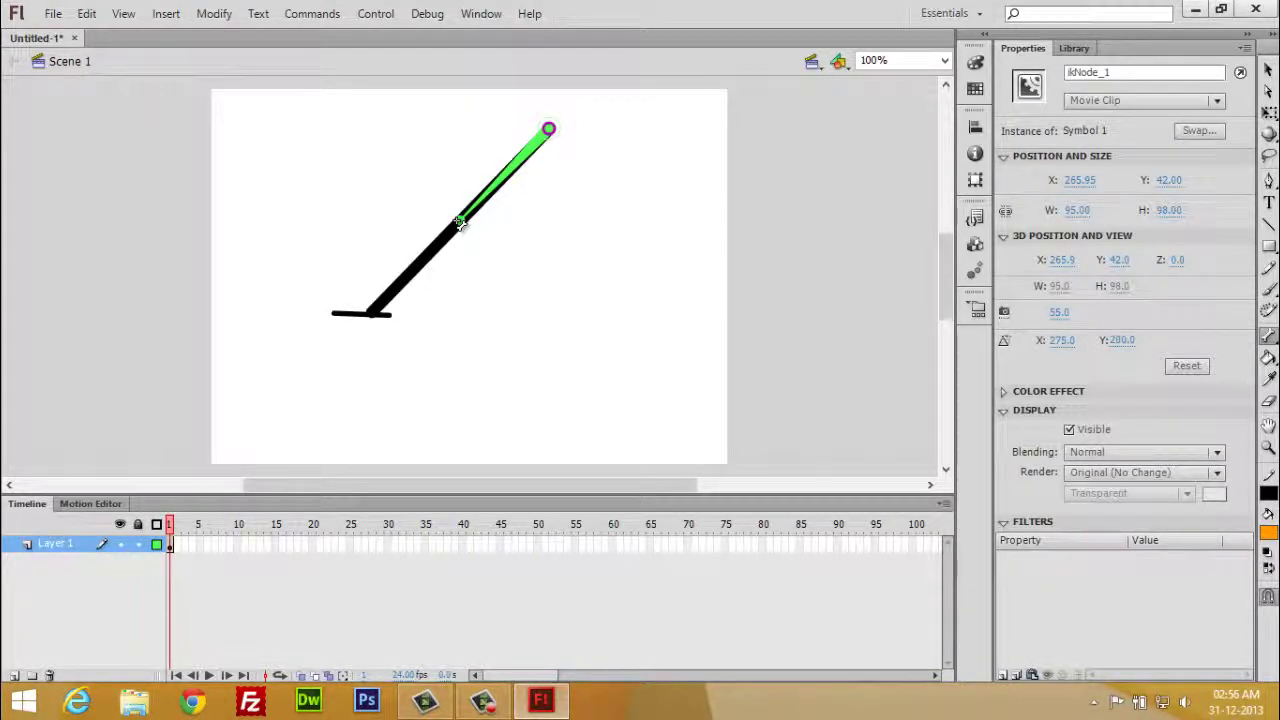
drag(458, 224, 459, 226)
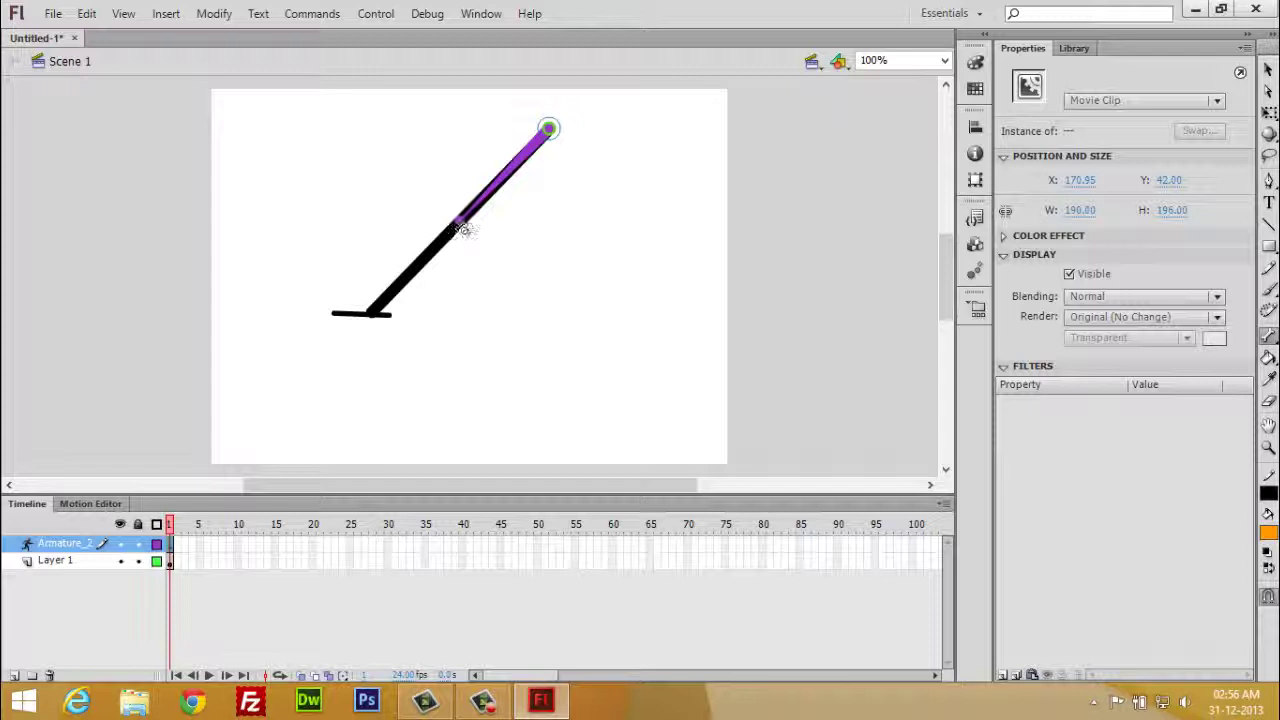
drag(462, 229, 373, 313)
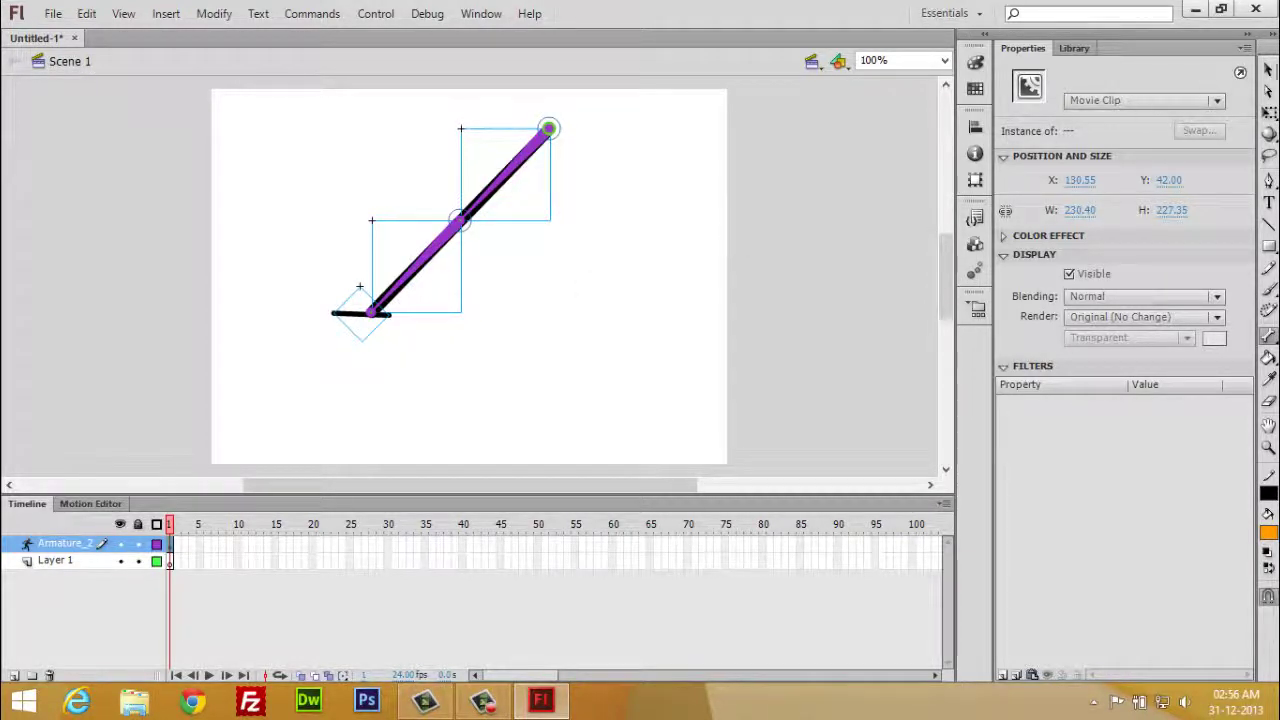
Step: Drag the leg's foot with the Selection tool to bend it at the knee
click(1268, 70)
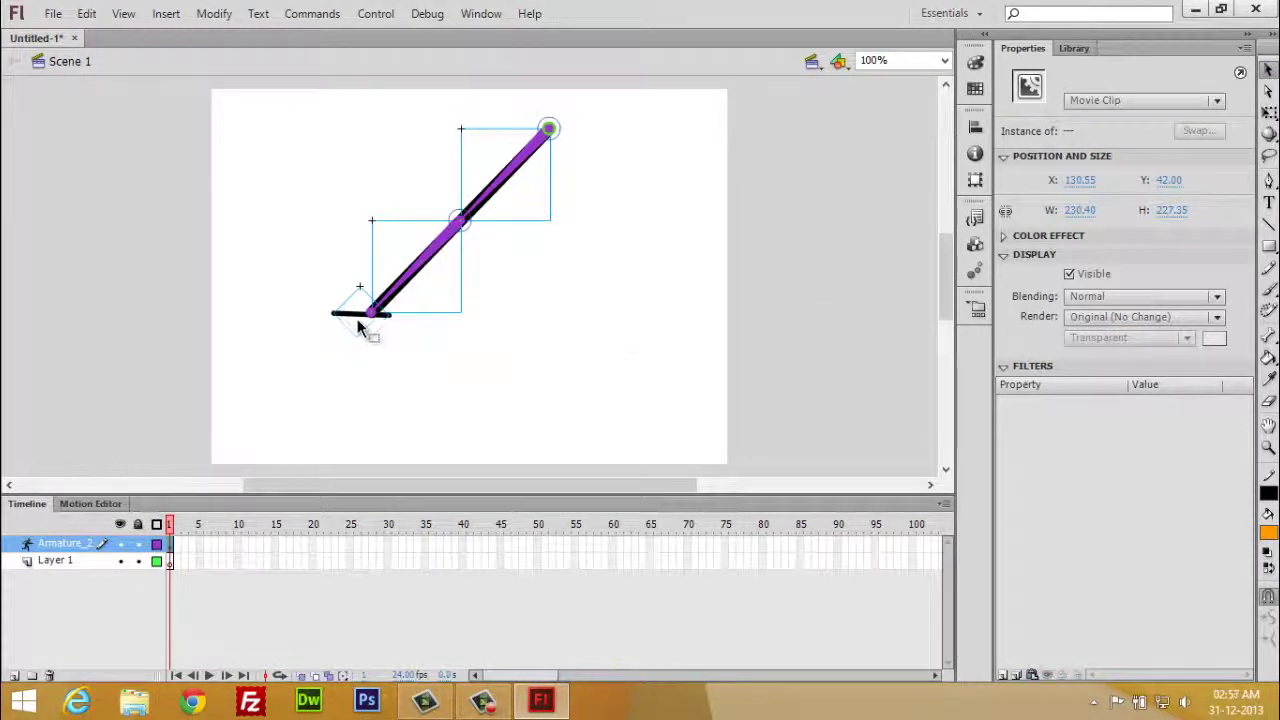
mouse_move(358, 322)
mouse_down()
mouse_move(502, 368)
mouse_move(485, 268)
mouse_move(363, 408)
mouse_move(435, 270)
mouse_move(386, 380)
mouse_move(392, 358)
mouse_move(429, 354)
mouse_move(360, 331)
mouse_move(366, 351)
mouse_move(460, 337)
mouse_move(451, 280)
mouse_move(437, 309)
mouse_move(428, 298)
mouse_move(429, 320)
mouse_move(420, 309)
mouse_move(434, 294)
mouse_move(446, 371)
mouse_move(460, 360)
mouse_move(414, 370)
mouse_move(420, 344)
mouse_move(477, 371)
mouse_move(480, 354)
mouse_move(366, 349)
mouse_move(423, 354)
mouse_move(357, 360)
mouse_move(349, 323)
mouse_move(494, 367)
mouse_up()
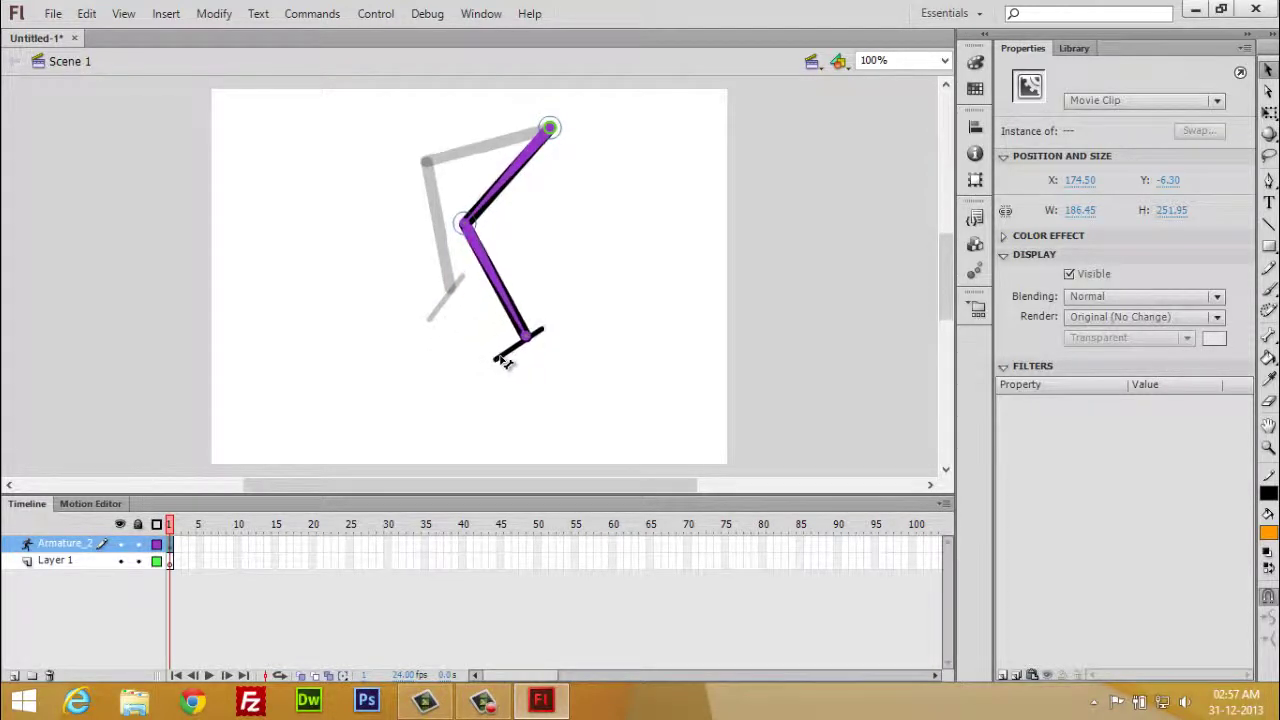
drag(503, 362, 508, 350)
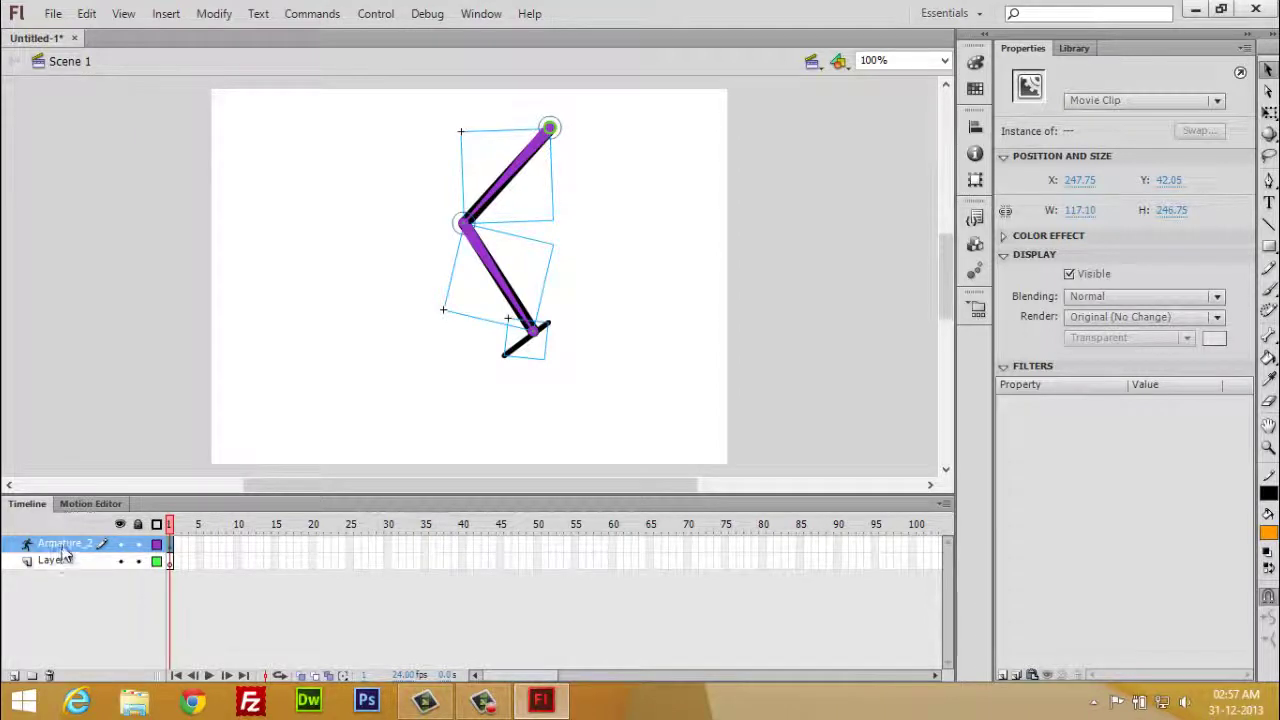
drag(85, 551, 95, 564)
Step: Insert a pose at frame 15, straighten the leg diagonally at frame 1, and scrub to preview
right_click(278, 553)
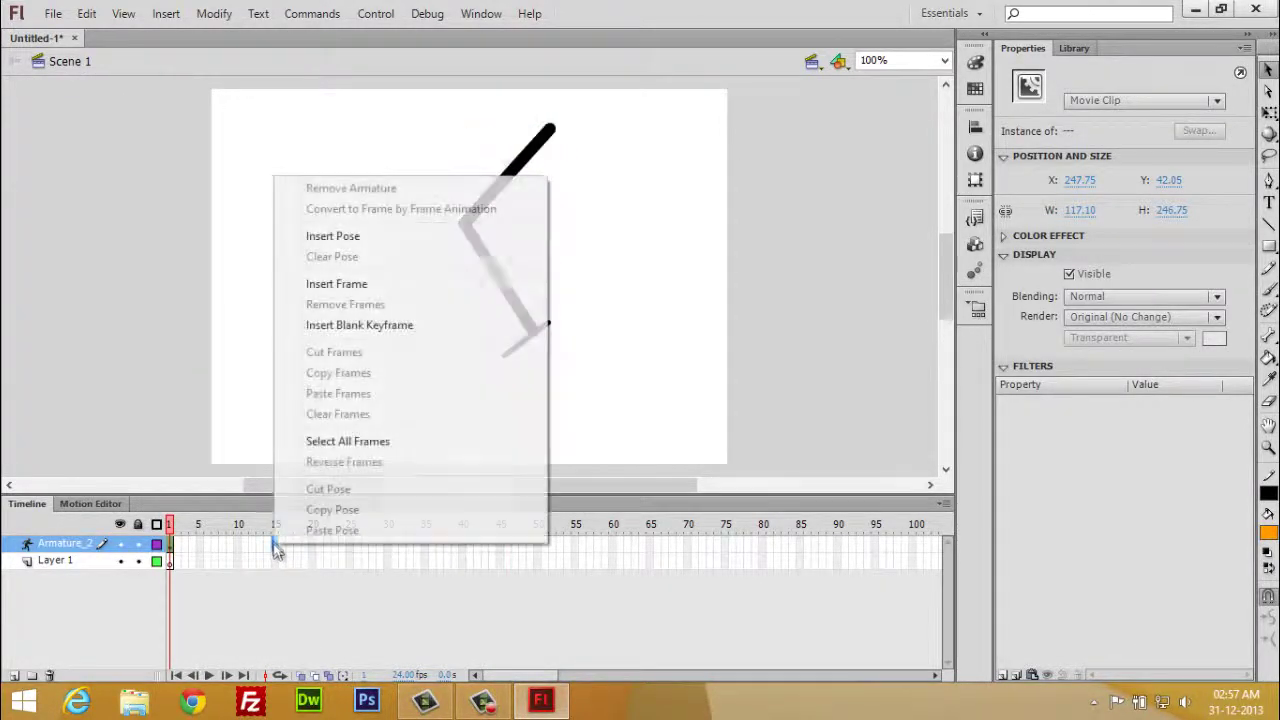
click(340, 236)
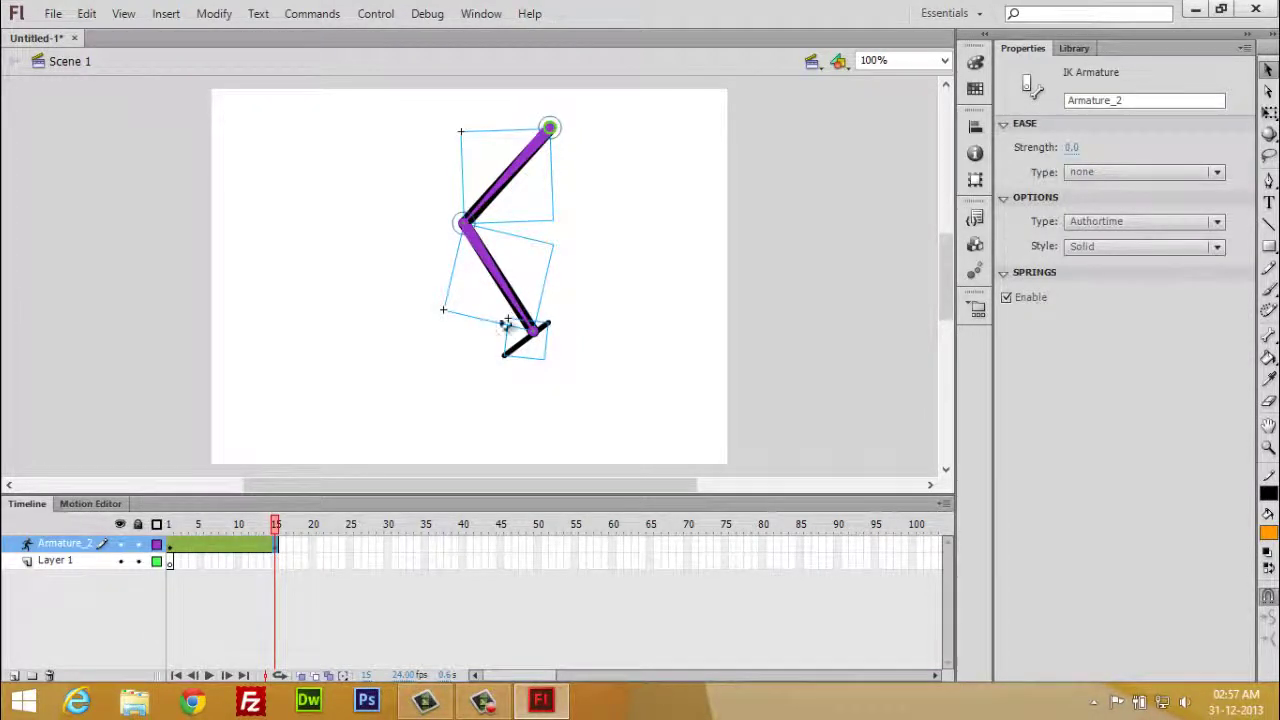
drag(281, 535, 170, 530)
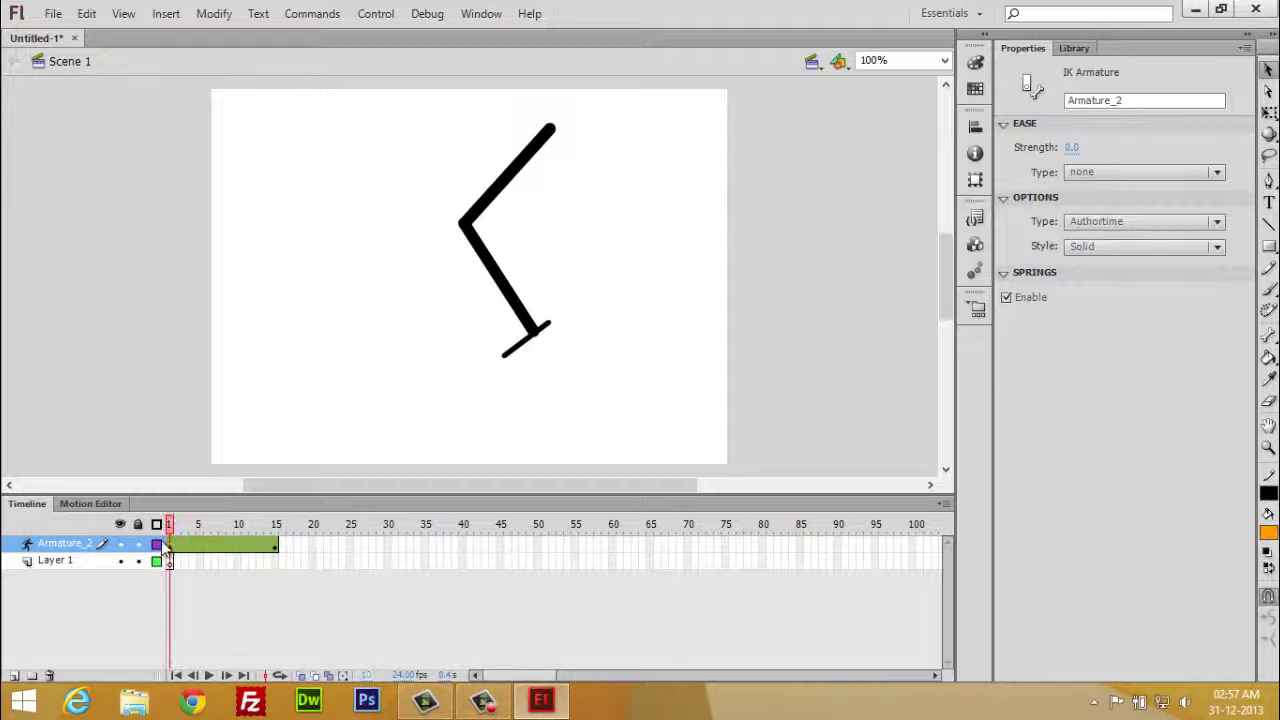
mouse_move(519, 310)
mouse_down()
mouse_move(382, 312)
mouse_move(395, 283)
mouse_move(378, 282)
mouse_up()
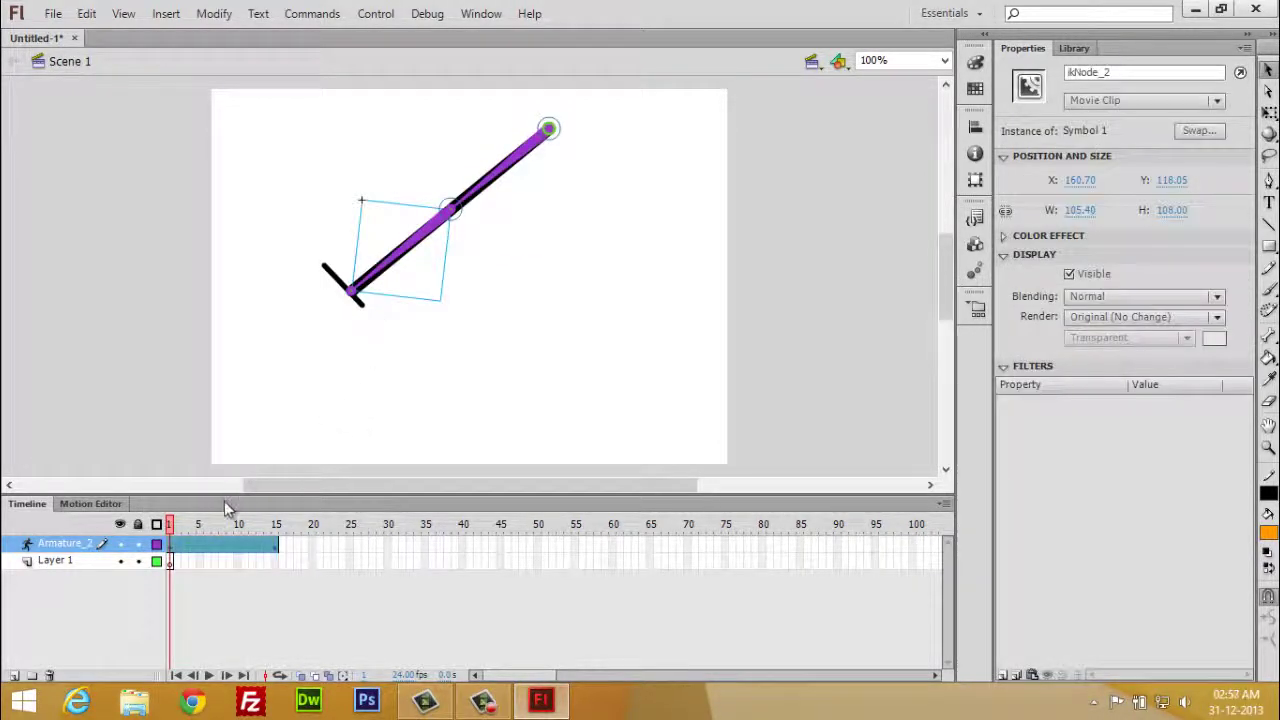
drag(172, 528, 278, 532)
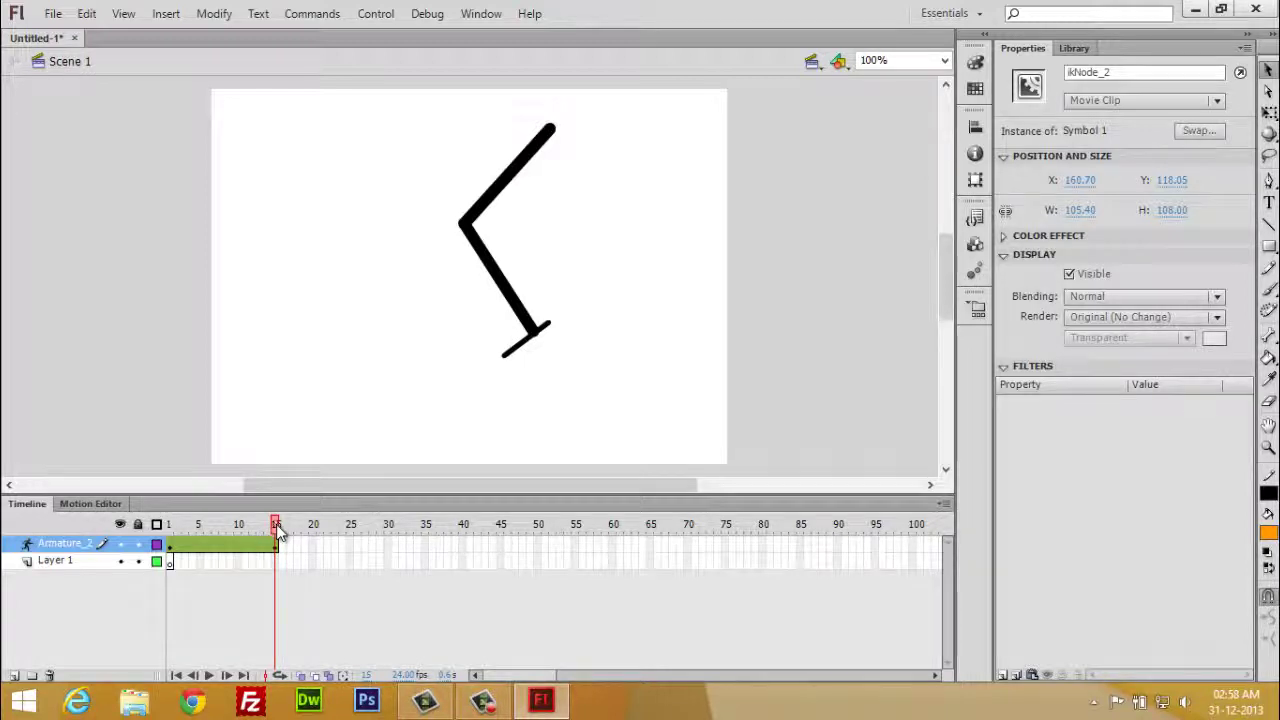
drag(278, 532, 166, 527)
Step: Rework frame 15 with an upright shin and flat foot, then insert a pose at frame 30
click(383, 343)
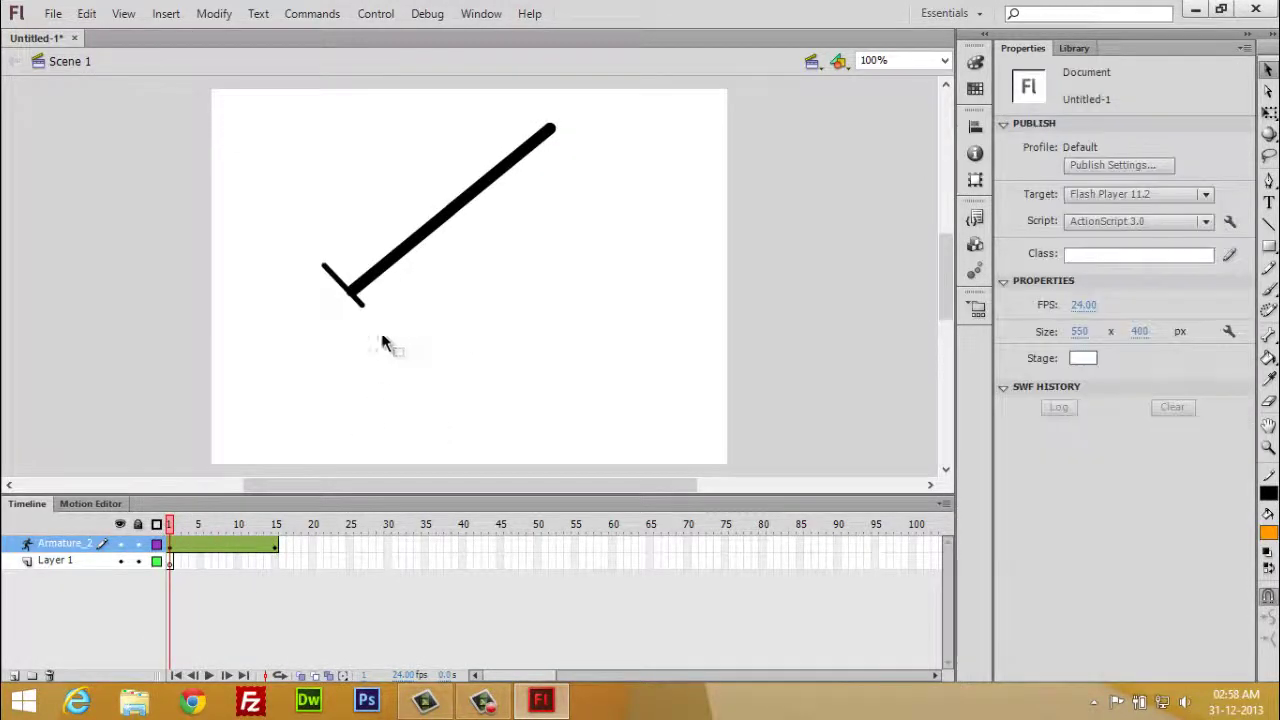
mouse_move(366, 288)
mouse_down()
mouse_move(548, 376)
mouse_move(533, 338)
mouse_move(510, 352)
mouse_up()
click(278, 524)
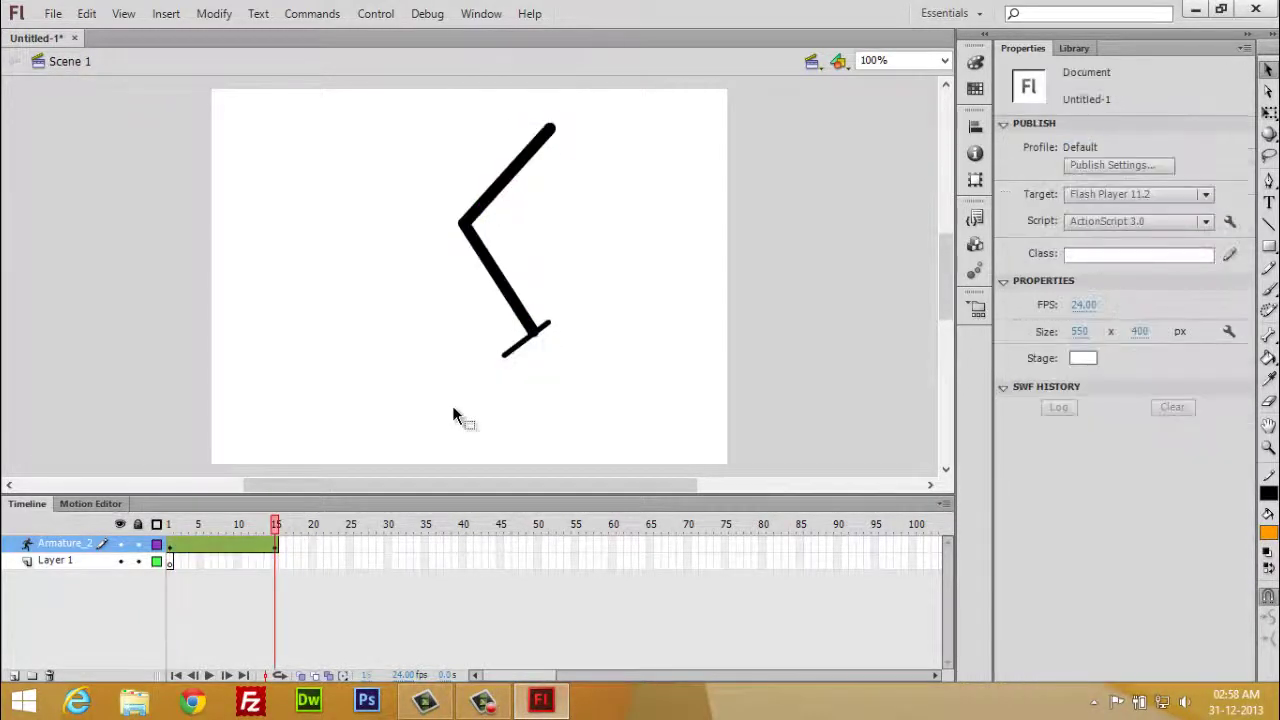
mouse_move(515, 357)
mouse_down()
mouse_move(383, 349)
mouse_move(383, 337)
mouse_move(379, 352)
mouse_up()
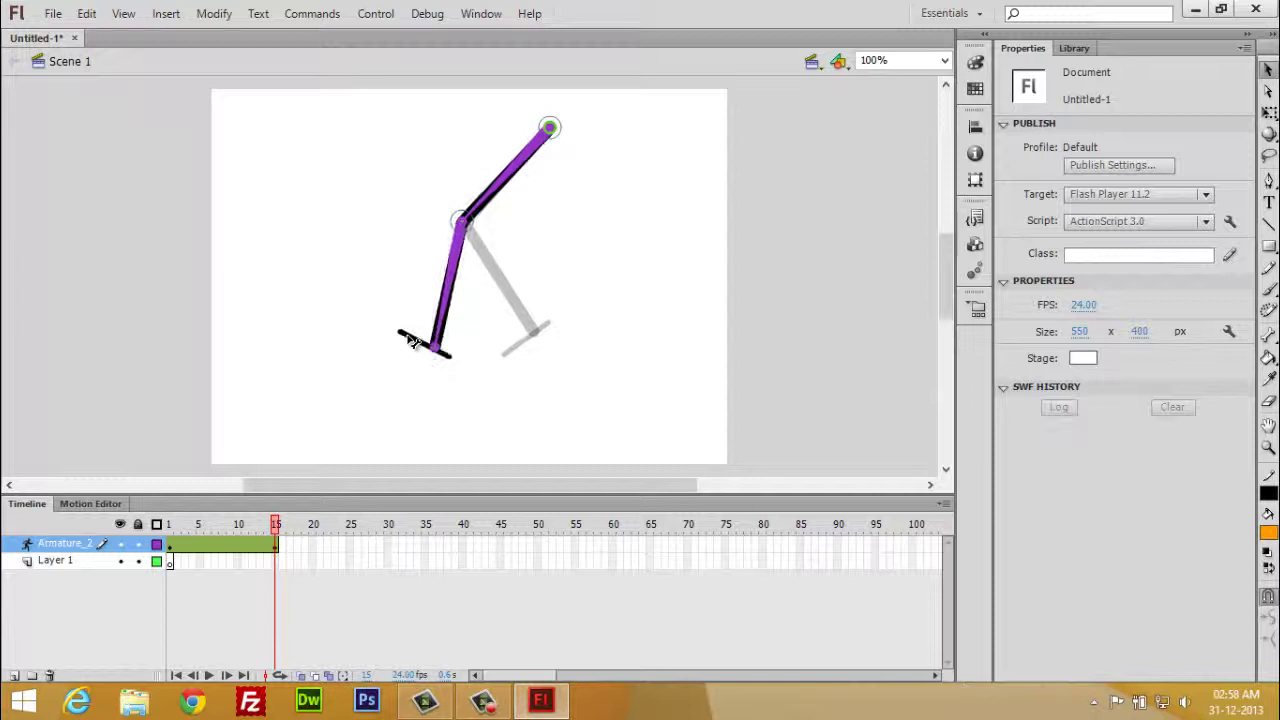
mouse_move(379, 352)
mouse_down()
mouse_move(456, 324)
mouse_move(396, 360)
mouse_up()
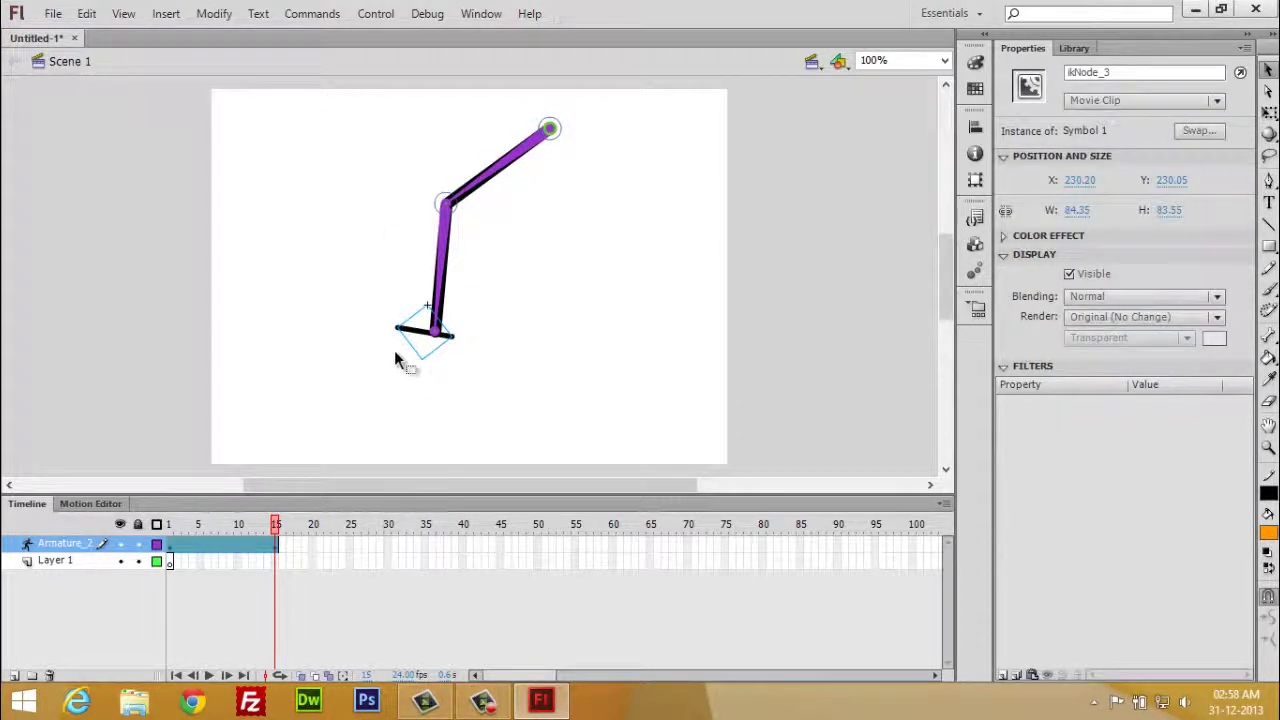
drag(398, 337, 394, 341)
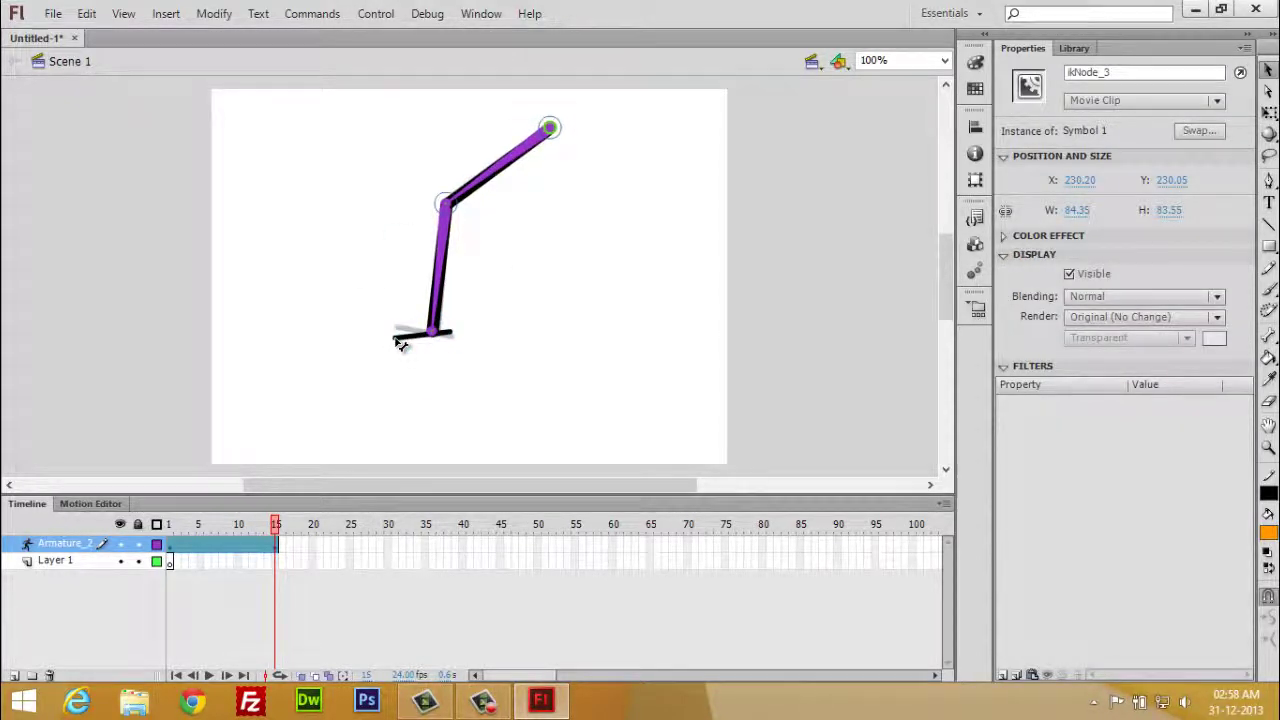
right_click(387, 543)
click(455, 235)
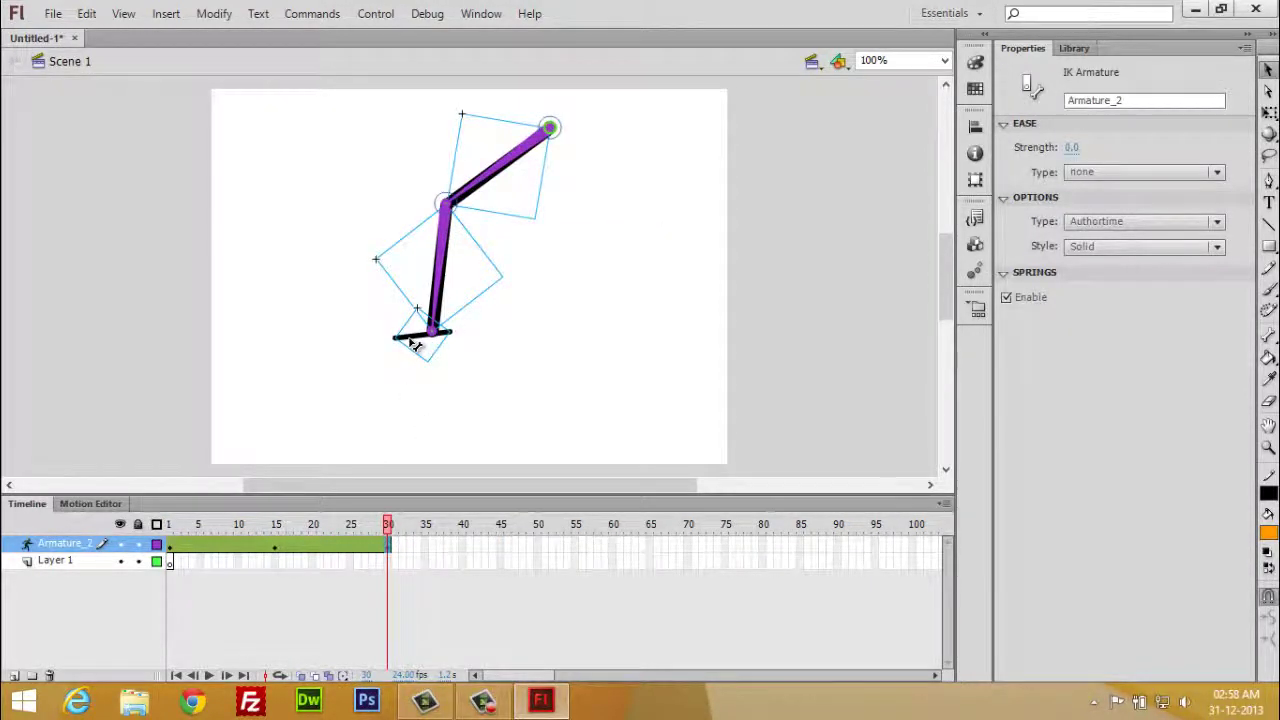
Step: Stretch the leg into a new pose at frame 30 and check an earlier frame
drag(415, 345, 338, 300)
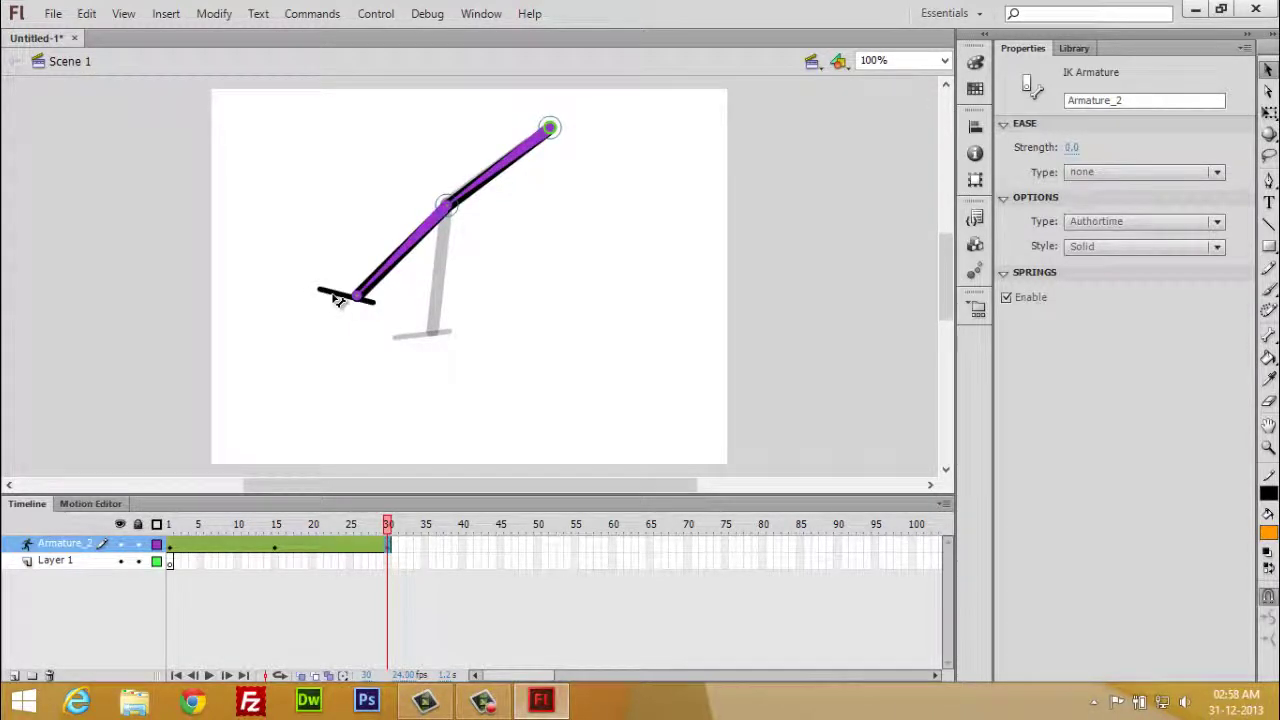
click(432, 543)
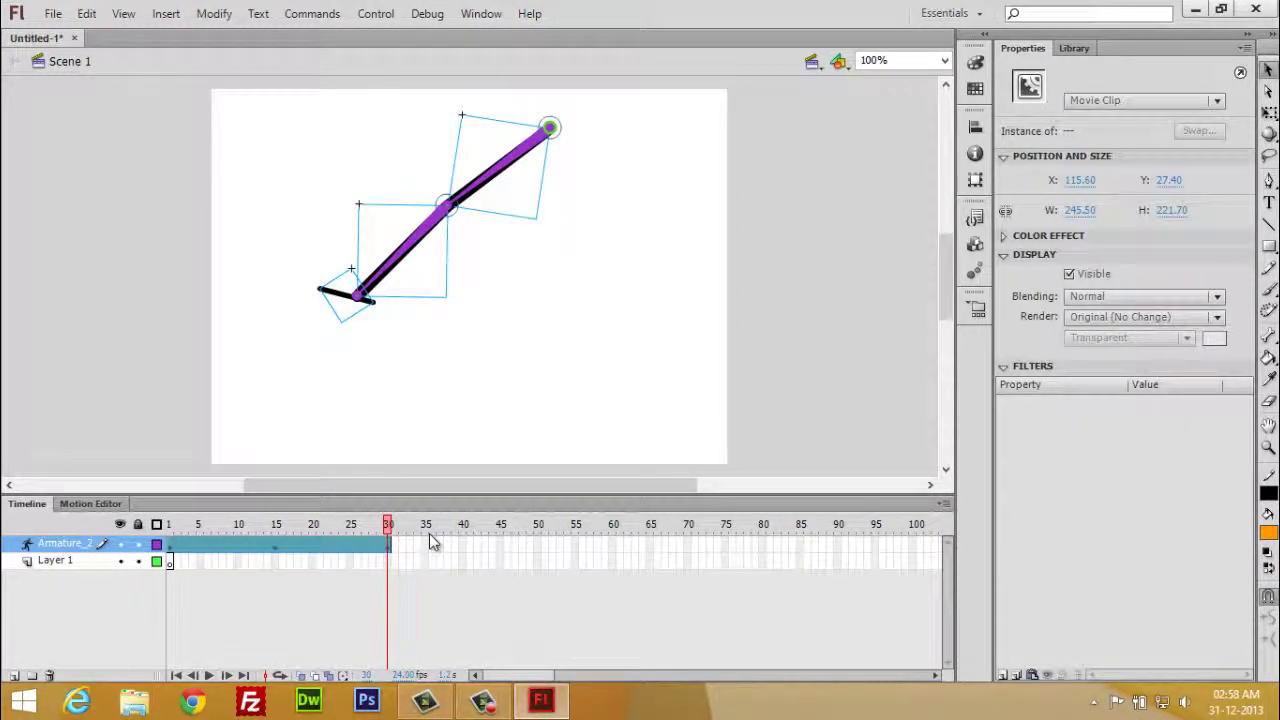
mouse_move(388, 524)
mouse_down()
mouse_move(338, 537)
mouse_move(388, 530)
mouse_up()
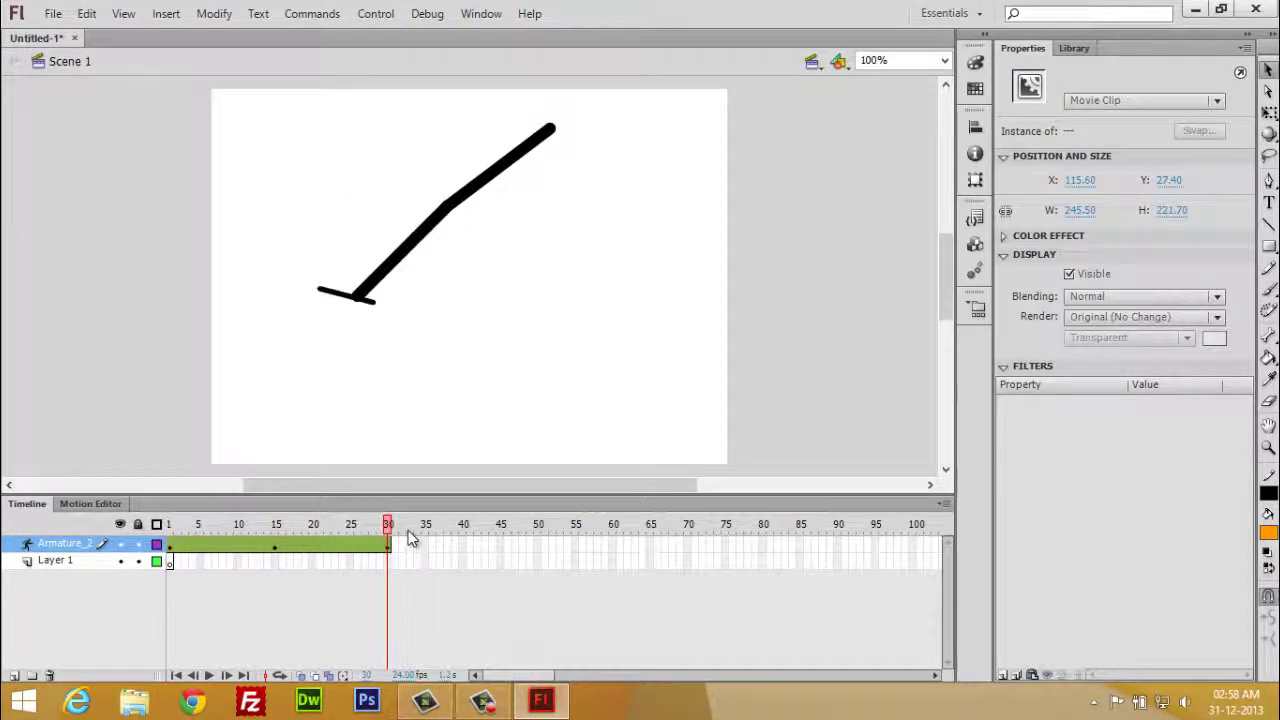
Step: Insert a pose at frame 45 with the lower leg kicked forward to the right
right_click(499, 546)
click(588, 239)
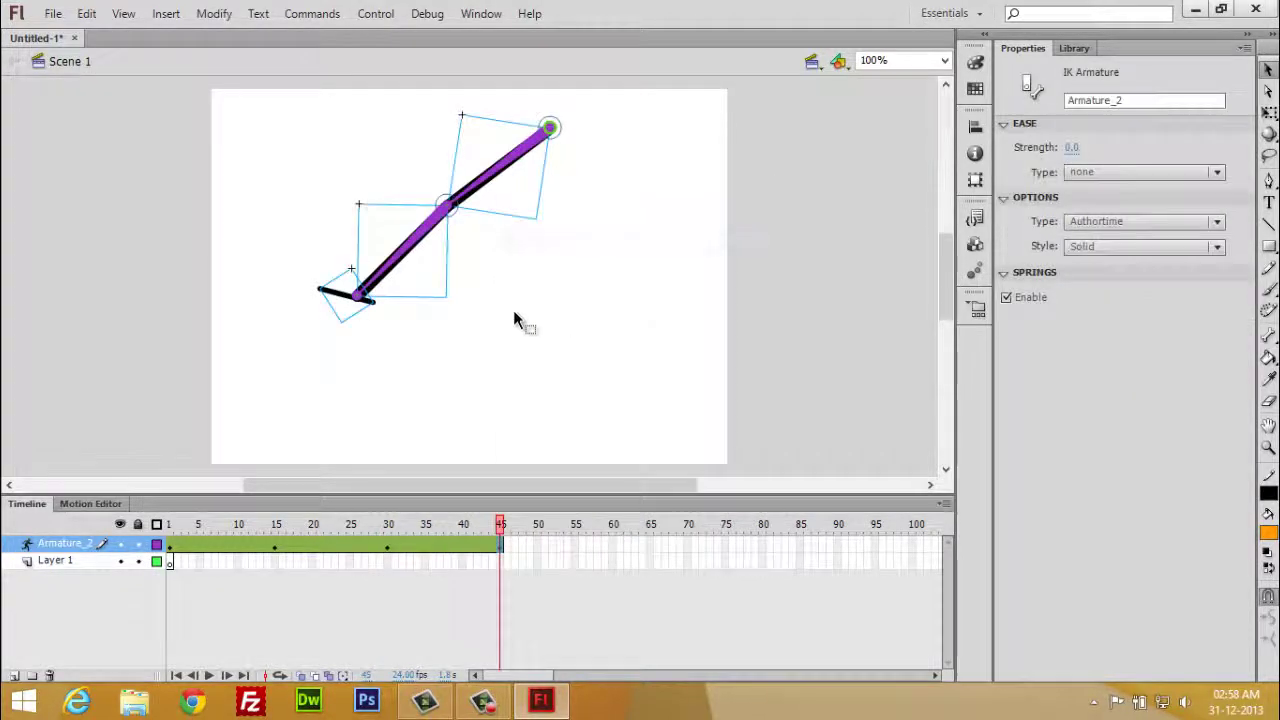
mouse_move(343, 303)
mouse_down()
mouse_move(432, 364)
mouse_move(617, 310)
mouse_up()
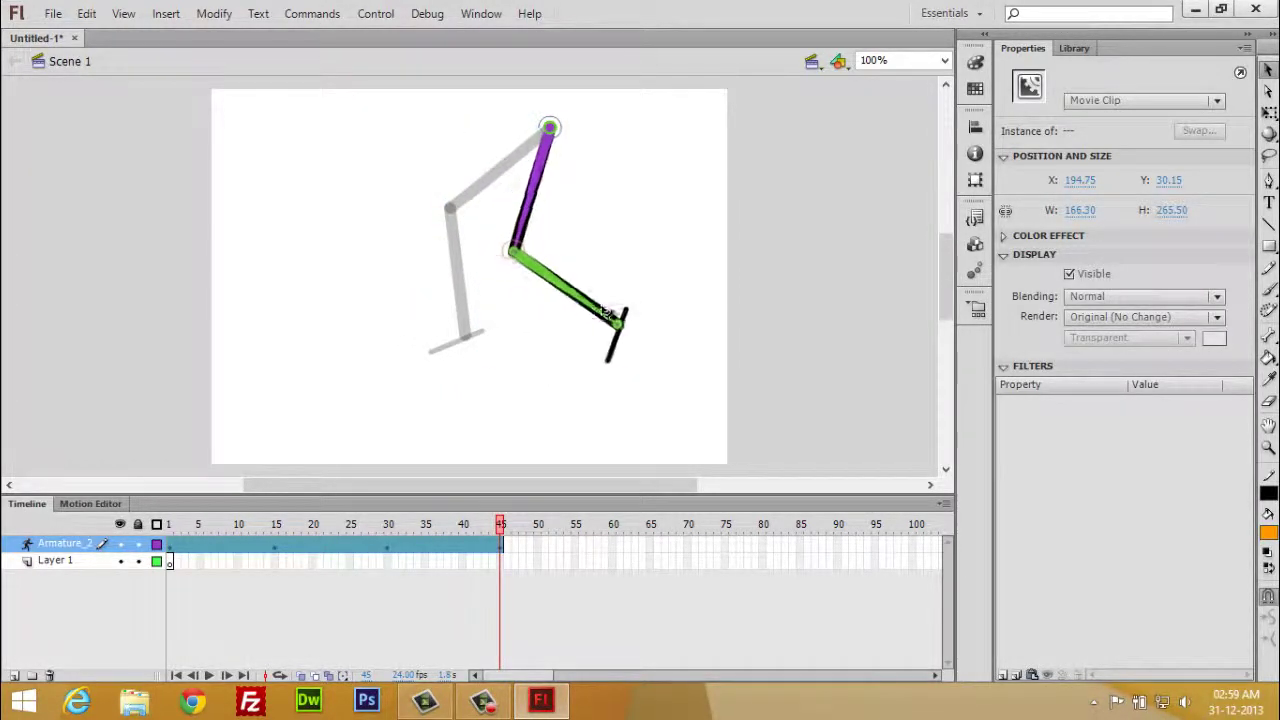
click(636, 346)
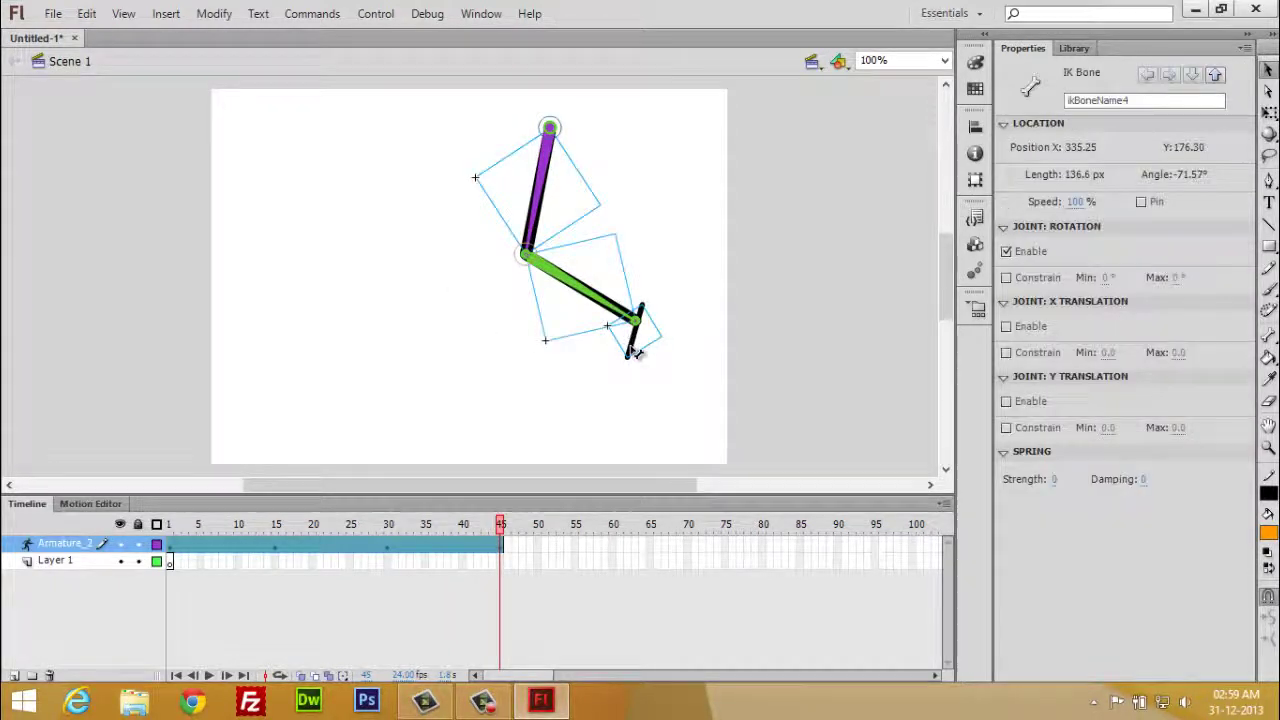
drag(636, 350, 628, 345)
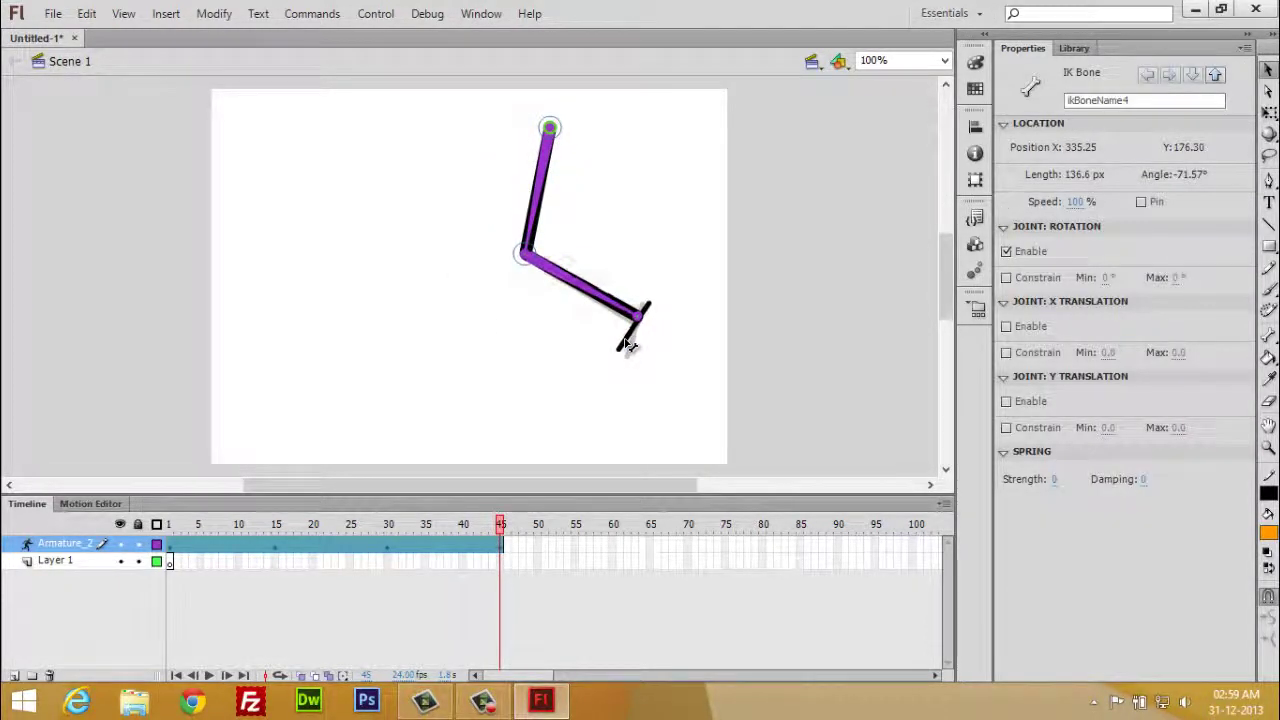
mouse_move(500, 524)
mouse_down()
mouse_move(198, 527)
mouse_move(500, 524)
mouse_up()
click(607, 555)
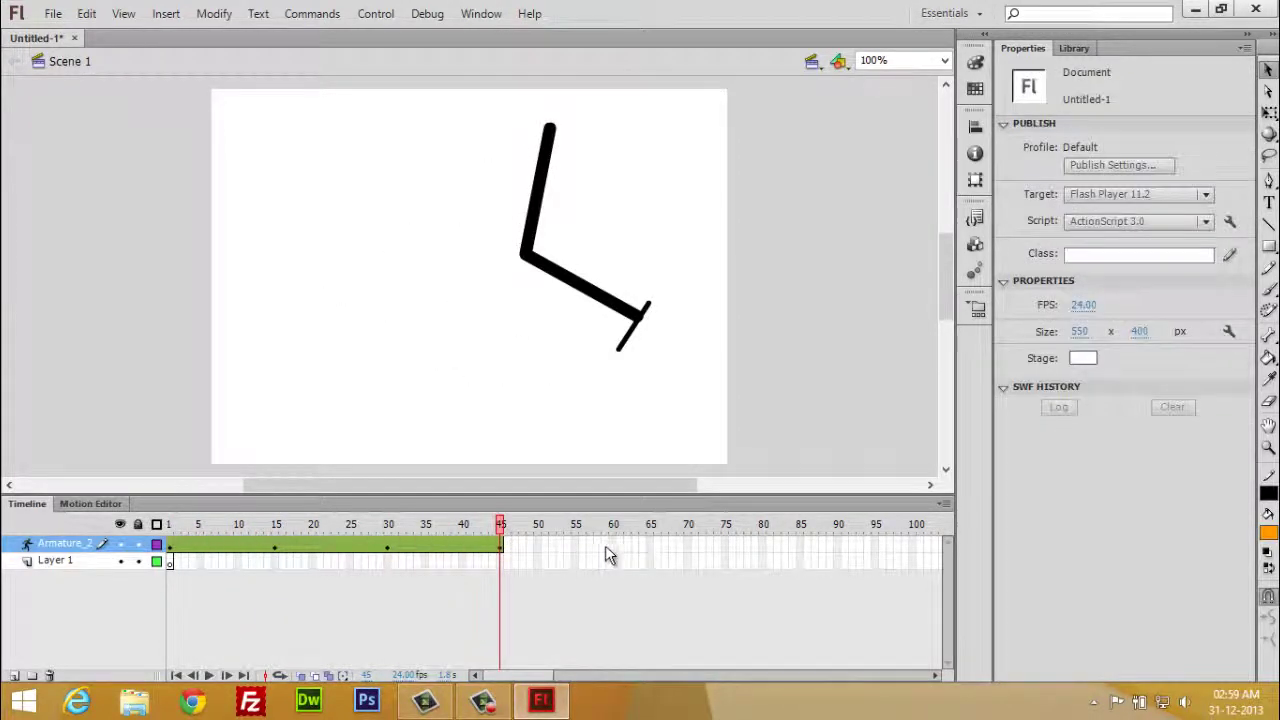
Step: Insert a pose at frame 60 with the shin upright and foot flat, then play the animation
right_click(614, 546)
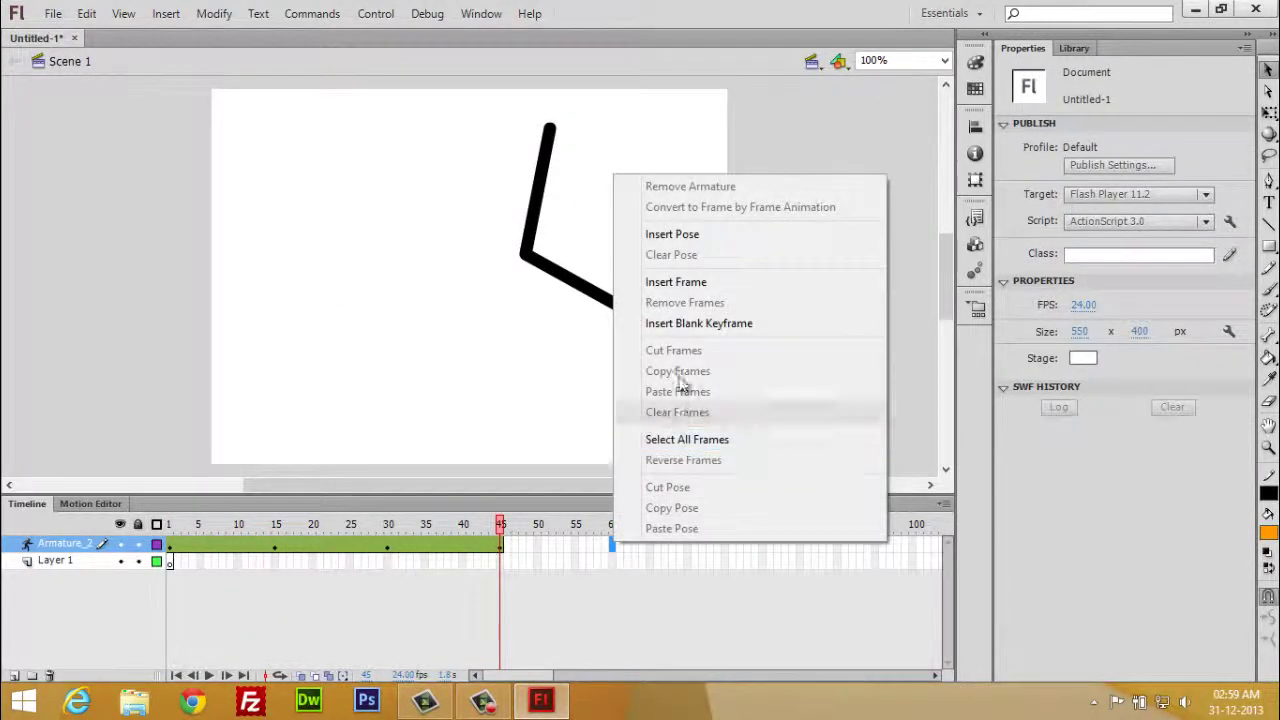
click(700, 233)
mouse_move(637, 338)
mouse_down()
mouse_move(502, 374)
mouse_move(496, 390)
mouse_up()
mouse_move(613, 524)
mouse_down()
mouse_move(243, 537)
mouse_move(617, 563)
mouse_up()
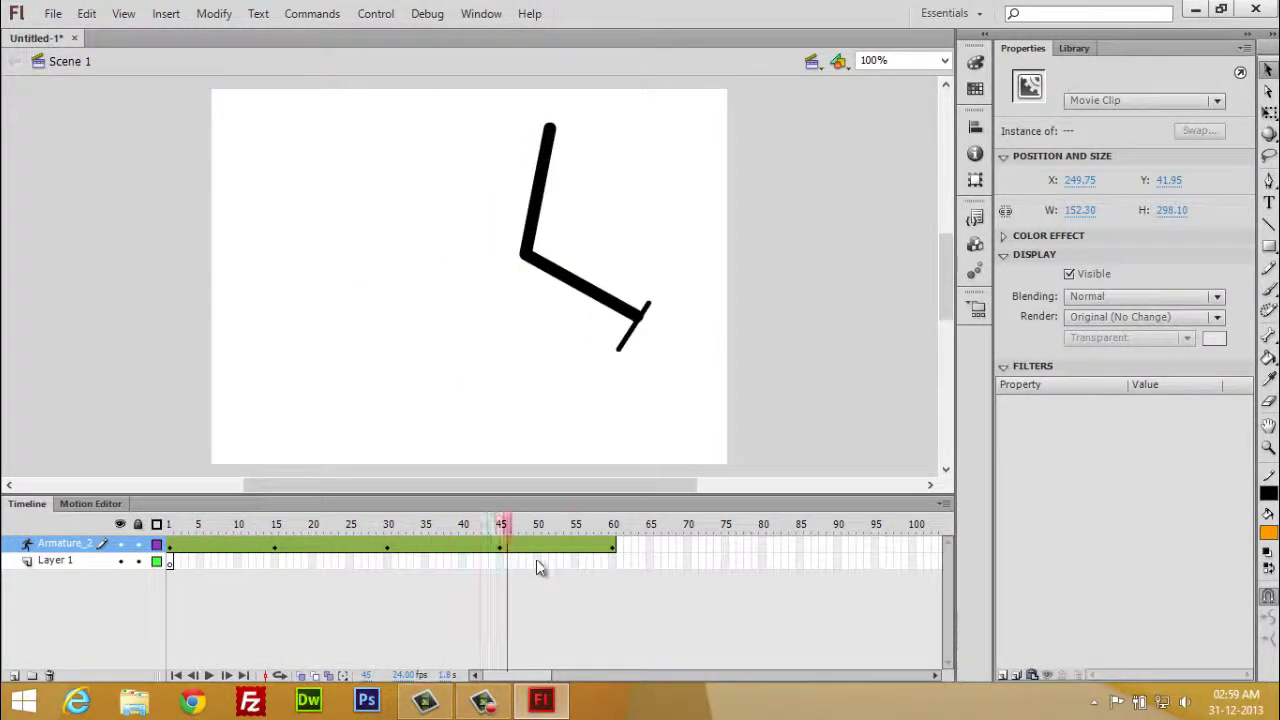
click(617, 563)
key(Return)
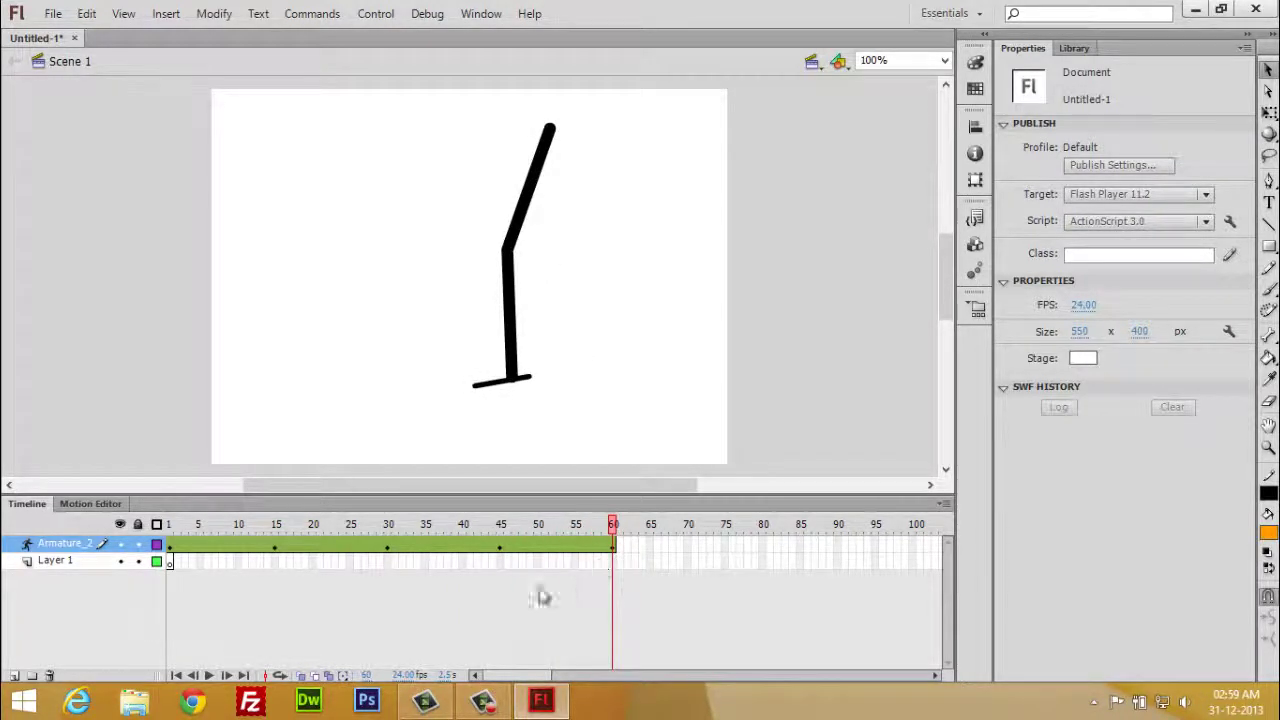
Step: Duplicate the Armature_2 layer and bend the copied leg into an upright frame-1 pose
right_click(52, 543)
click(108, 271)
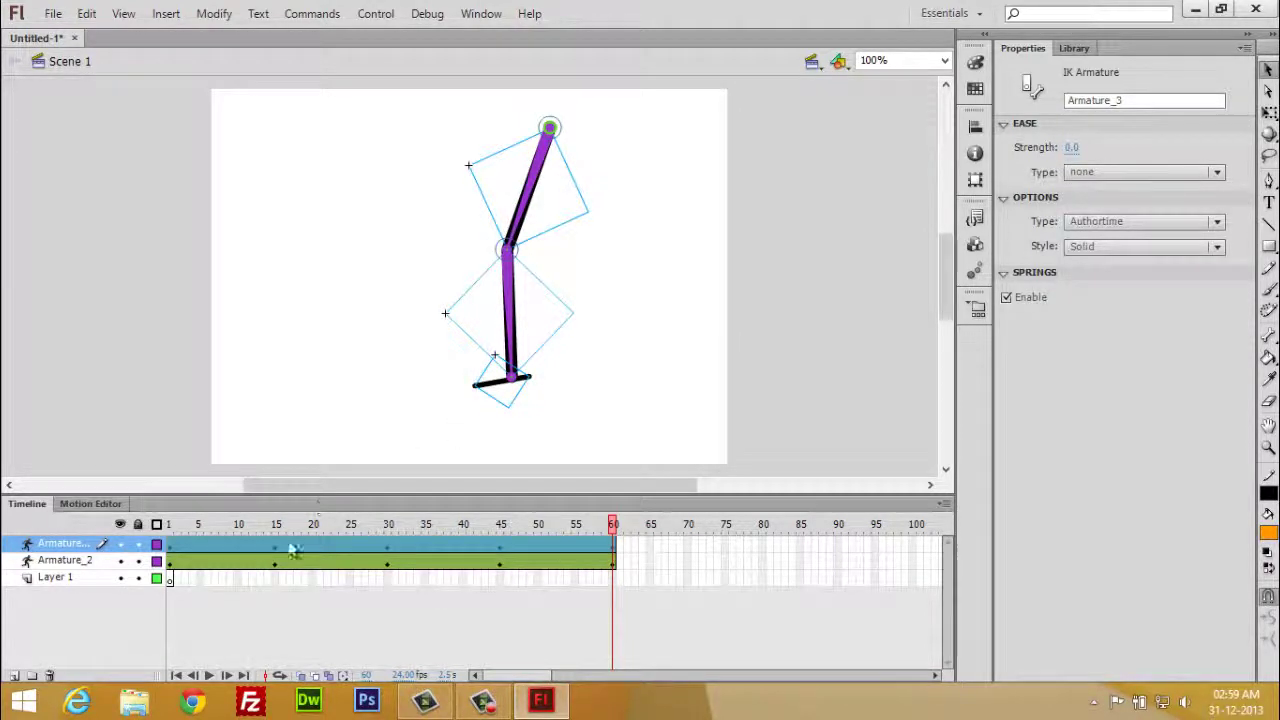
click(171, 528)
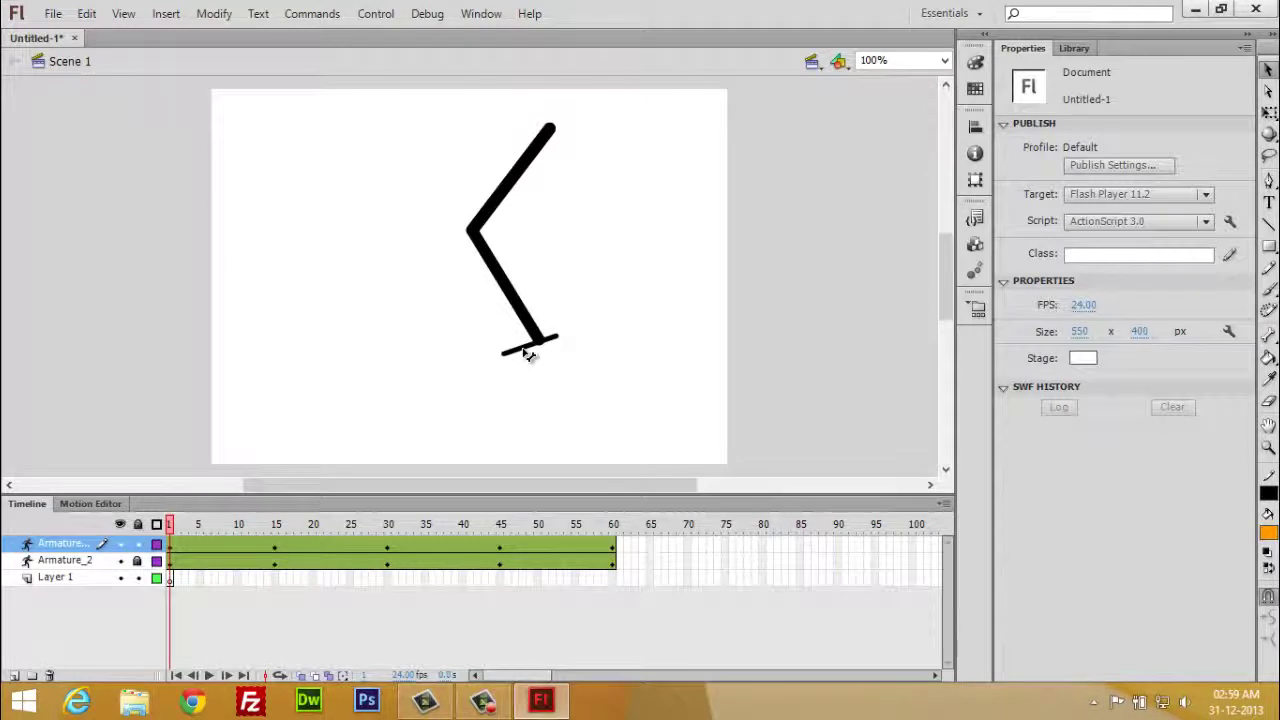
mouse_move(528, 355)
mouse_down()
mouse_move(534, 346)
mouse_move(509, 369)
mouse_move(464, 372)
mouse_move(390, 357)
mouse_move(378, 337)
mouse_up()
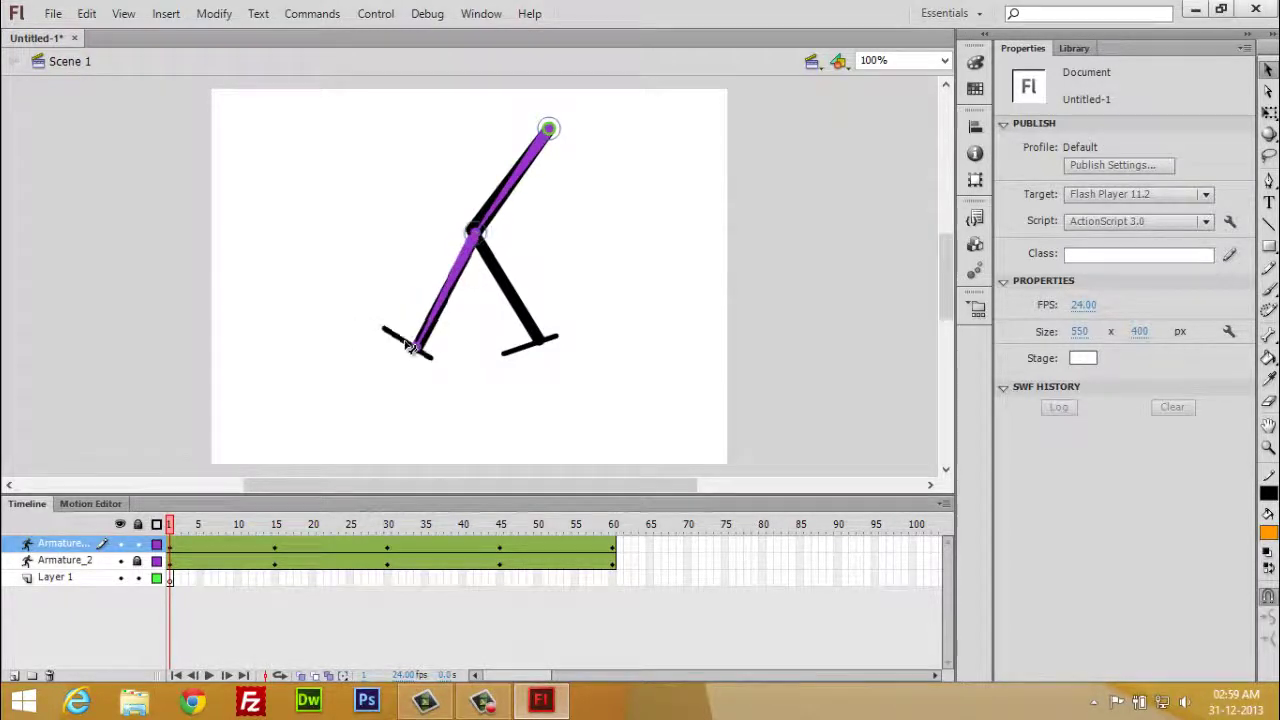
drag(378, 337, 412, 328)
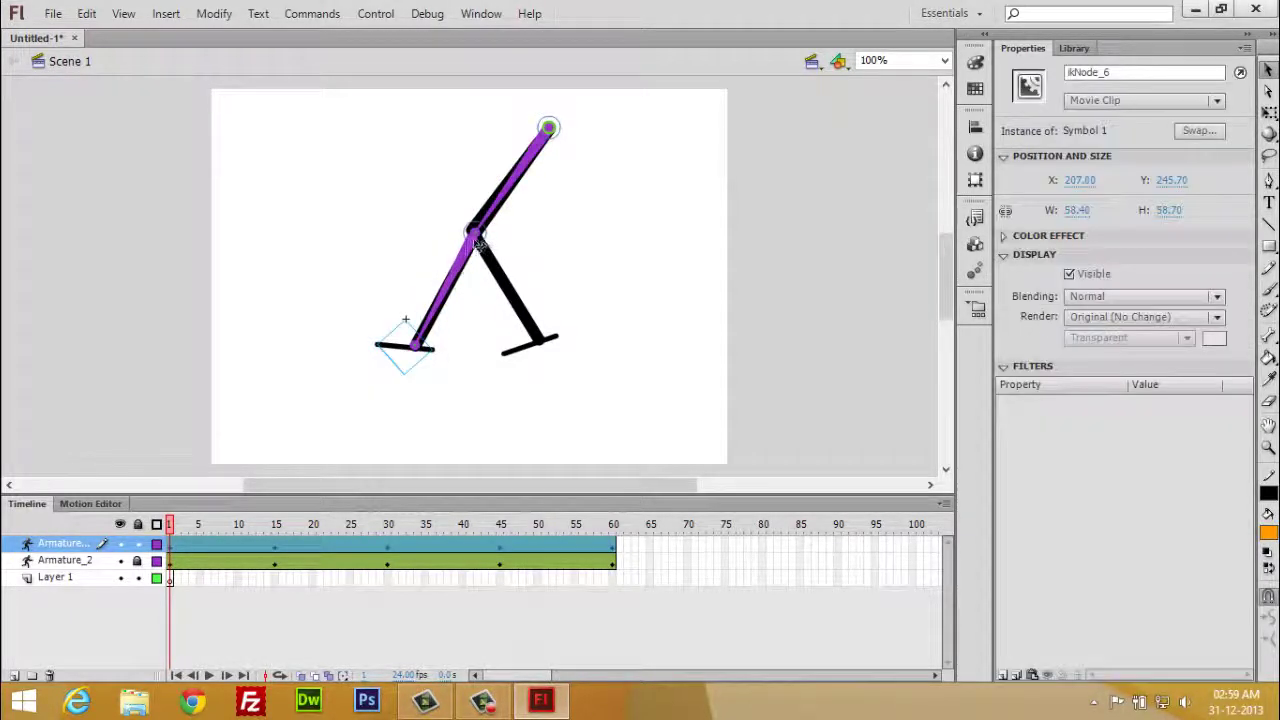
mouse_move(476, 242)
mouse_down()
mouse_move(345, 295)
mouse_move(425, 358)
mouse_up()
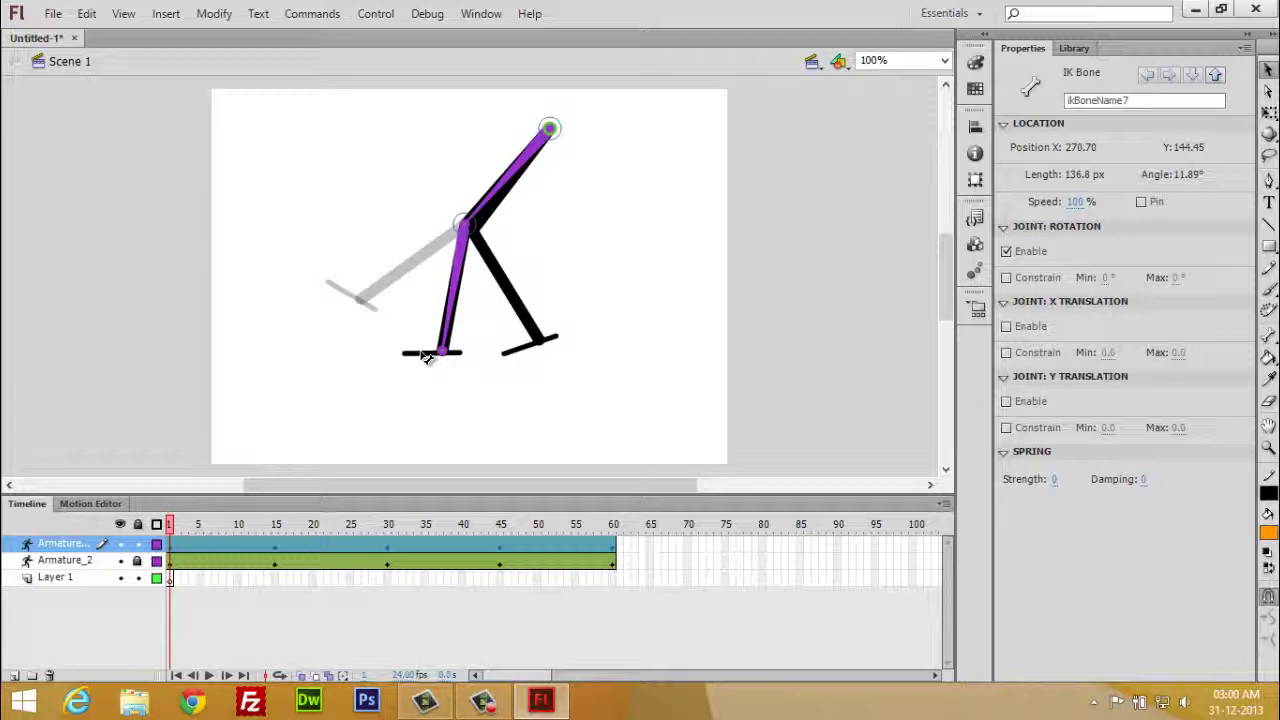
drag(425, 358, 427, 358)
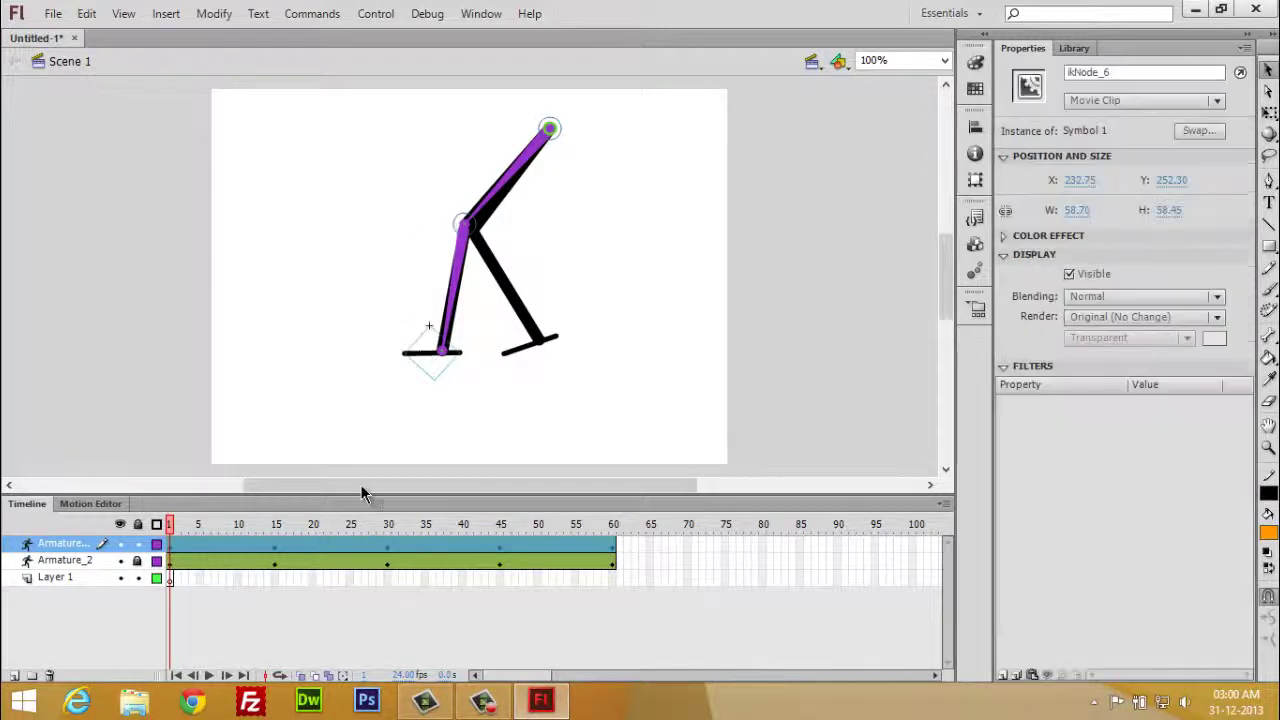
click(277, 530)
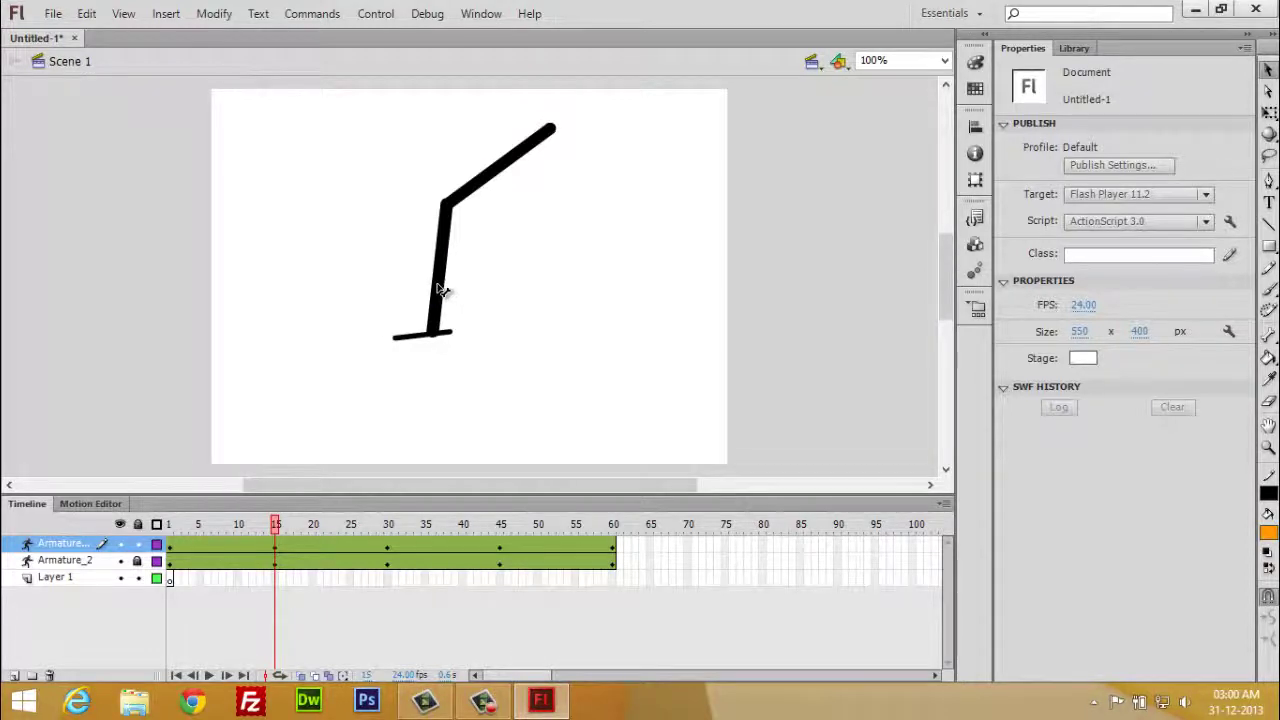
Step: Swing the second leg forward at frame 15 and review the poses
drag(441, 290, 492, 305)
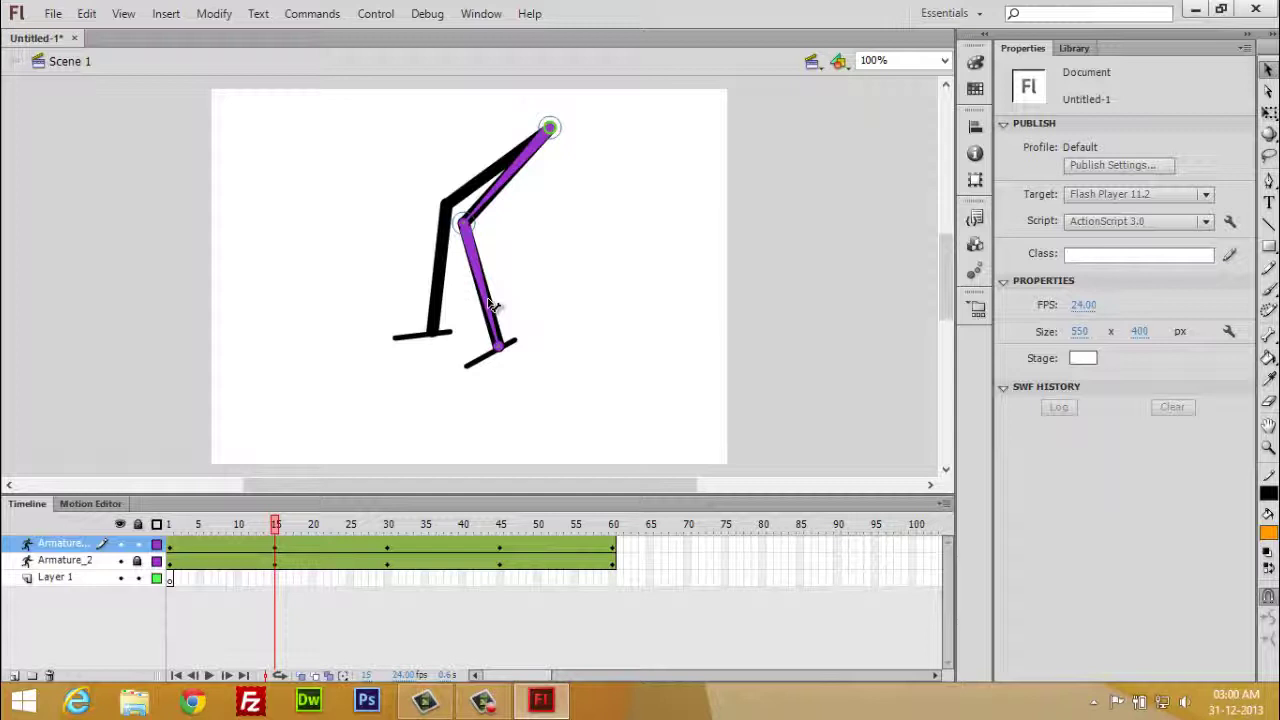
mouse_move(490, 305)
mouse_down()
mouse_move(541, 312)
mouse_move(562, 338)
mouse_move(530, 370)
mouse_up()
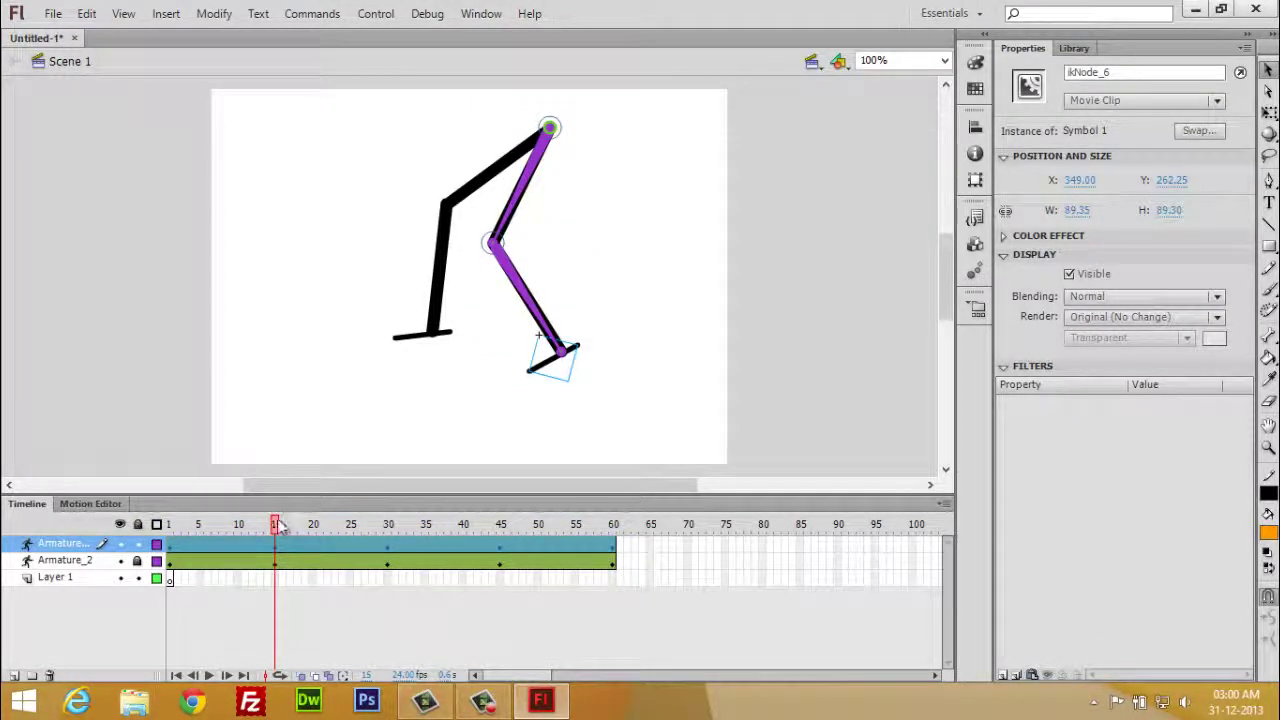
mouse_move(280, 528)
mouse_down()
mouse_move(157, 530)
mouse_move(391, 549)
mouse_up()
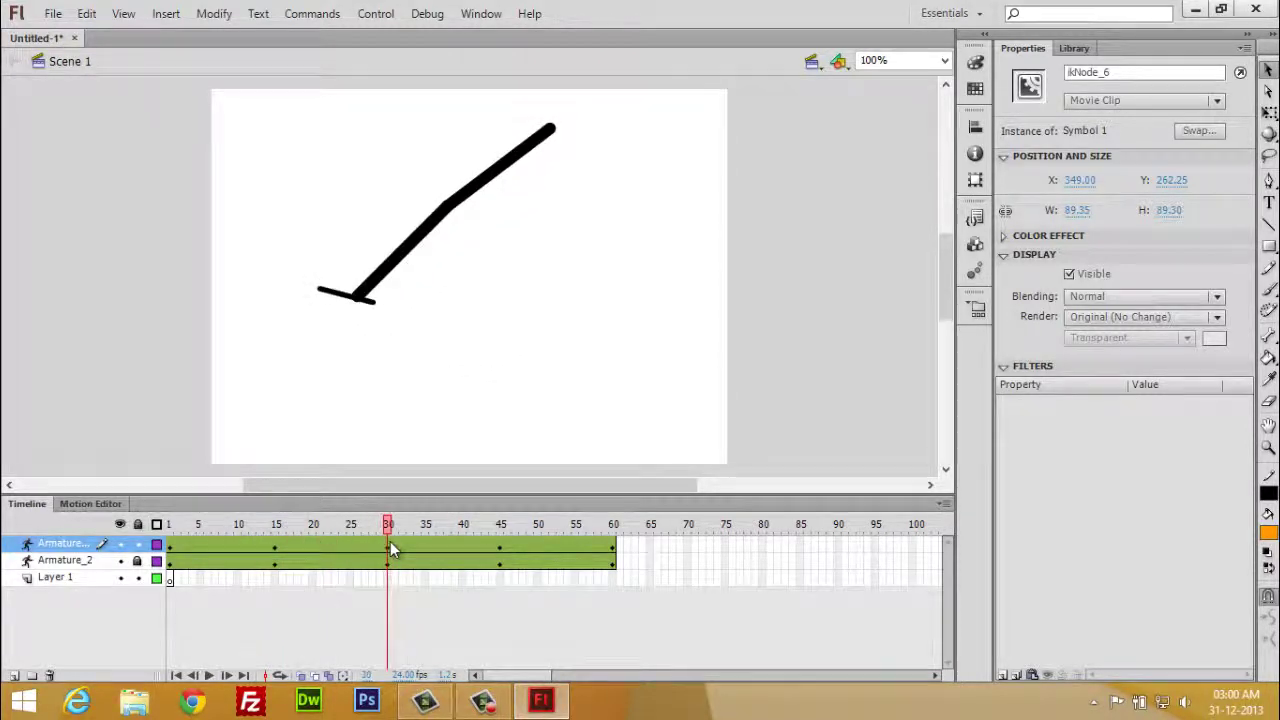
Step: Pose the second leg at frame 30, slightly bent at the knee with the foot flat
click(380, 420)
mouse_move(350, 302)
mouse_down()
mouse_move(391, 337)
mouse_move(386, 357)
mouse_move(420, 360)
mouse_move(408, 370)
mouse_move(397, 363)
mouse_move(552, 420)
mouse_move(583, 386)
mouse_move(569, 403)
mouse_move(557, 391)
mouse_up()
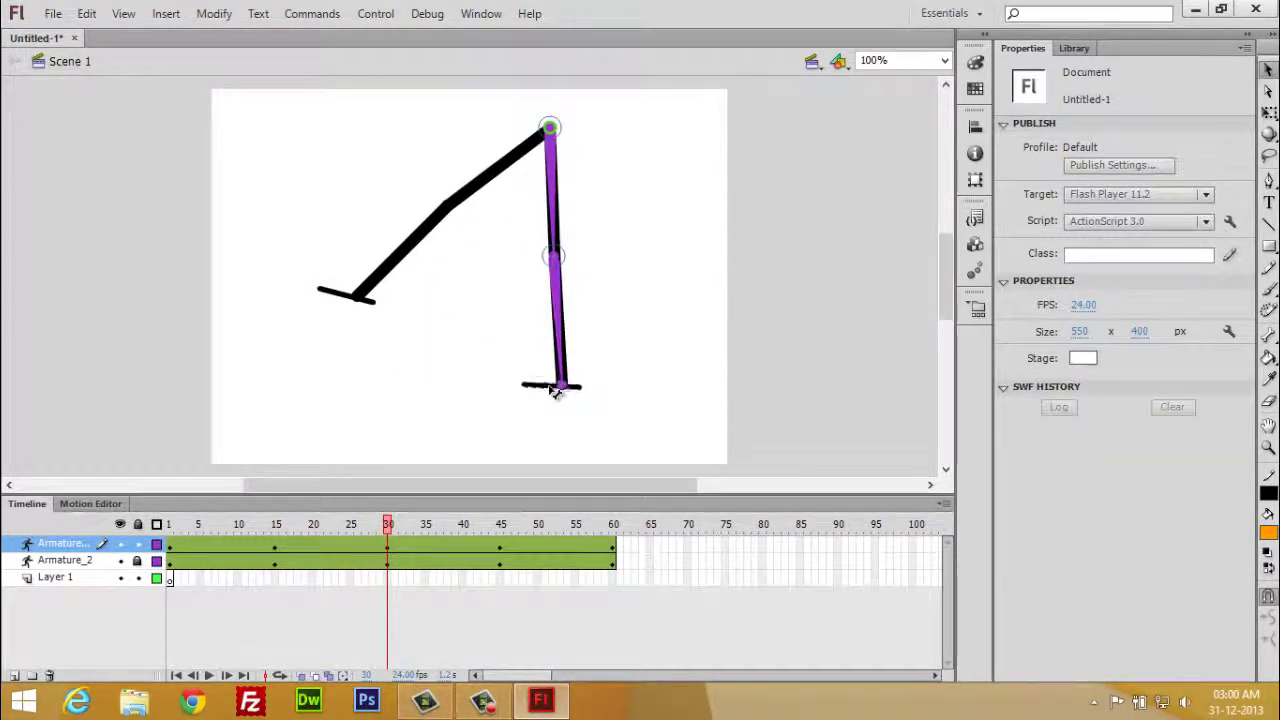
click(557, 393)
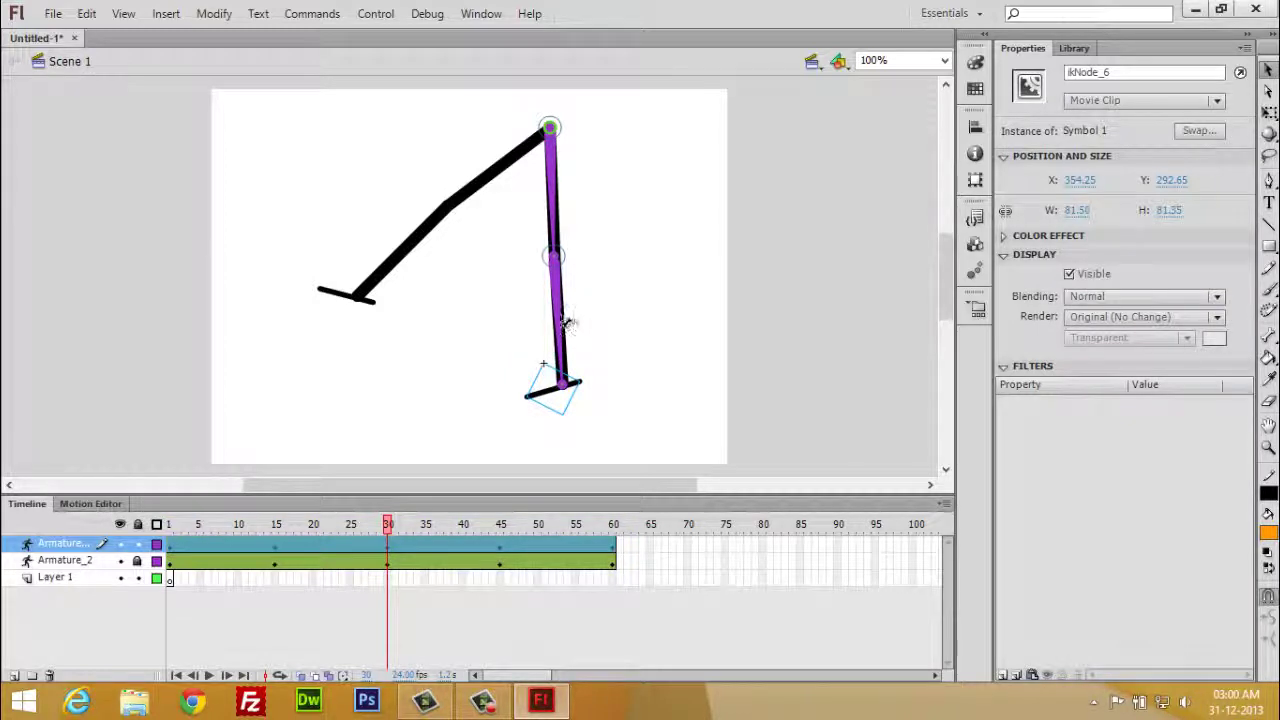
mouse_move(566, 322)
mouse_down()
mouse_move(537, 314)
mouse_move(526, 346)
mouse_move(558, 368)
mouse_move(549, 389)
mouse_move(585, 393)
mouse_move(594, 380)
mouse_move(574, 386)
mouse_up()
click(557, 398)
click(574, 386)
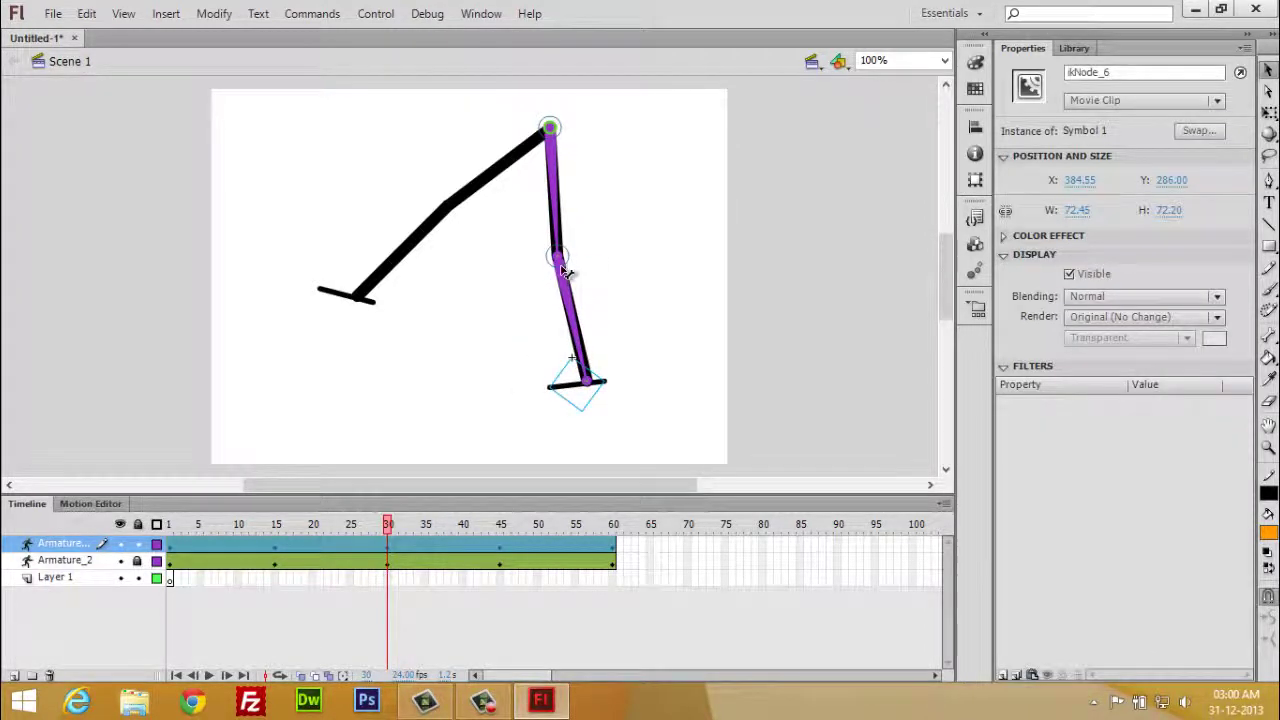
mouse_move(565, 272)
mouse_down()
mouse_move(463, 388)
mouse_move(534, 391)
mouse_up()
click(534, 391)
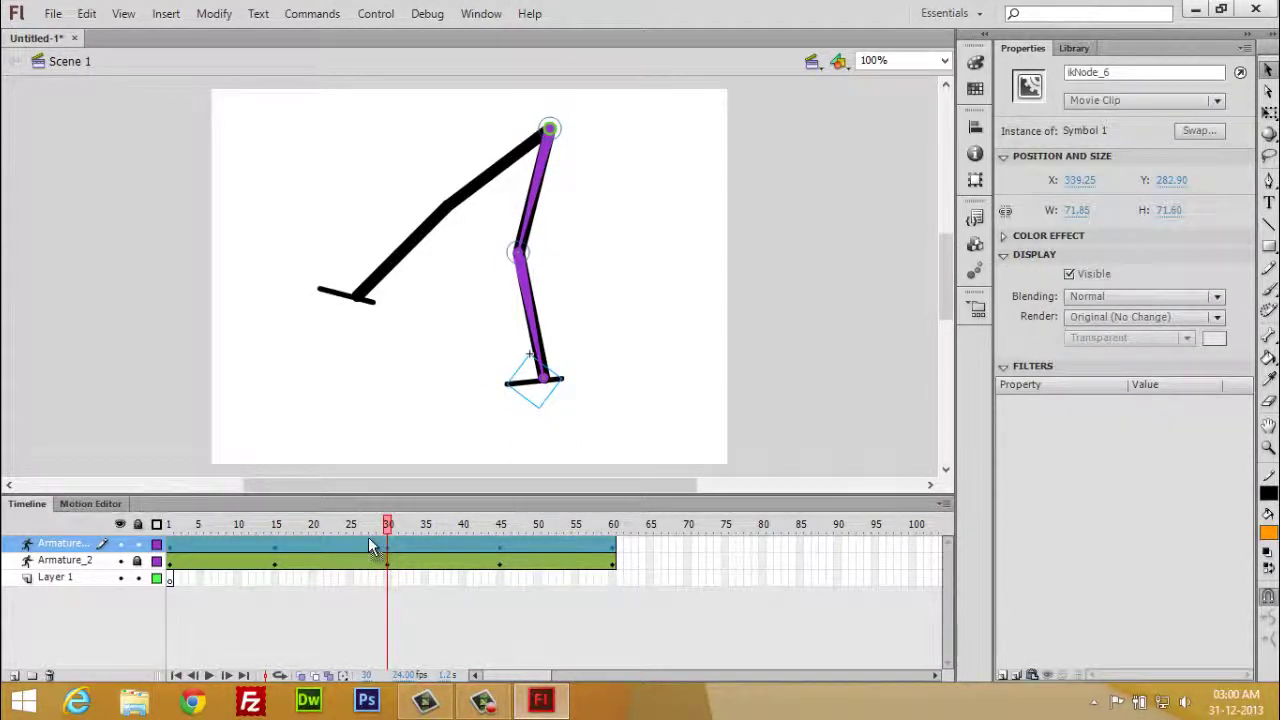
Step: Pull the second leg's foot down-left at frame 45
drag(466, 532, 500, 528)
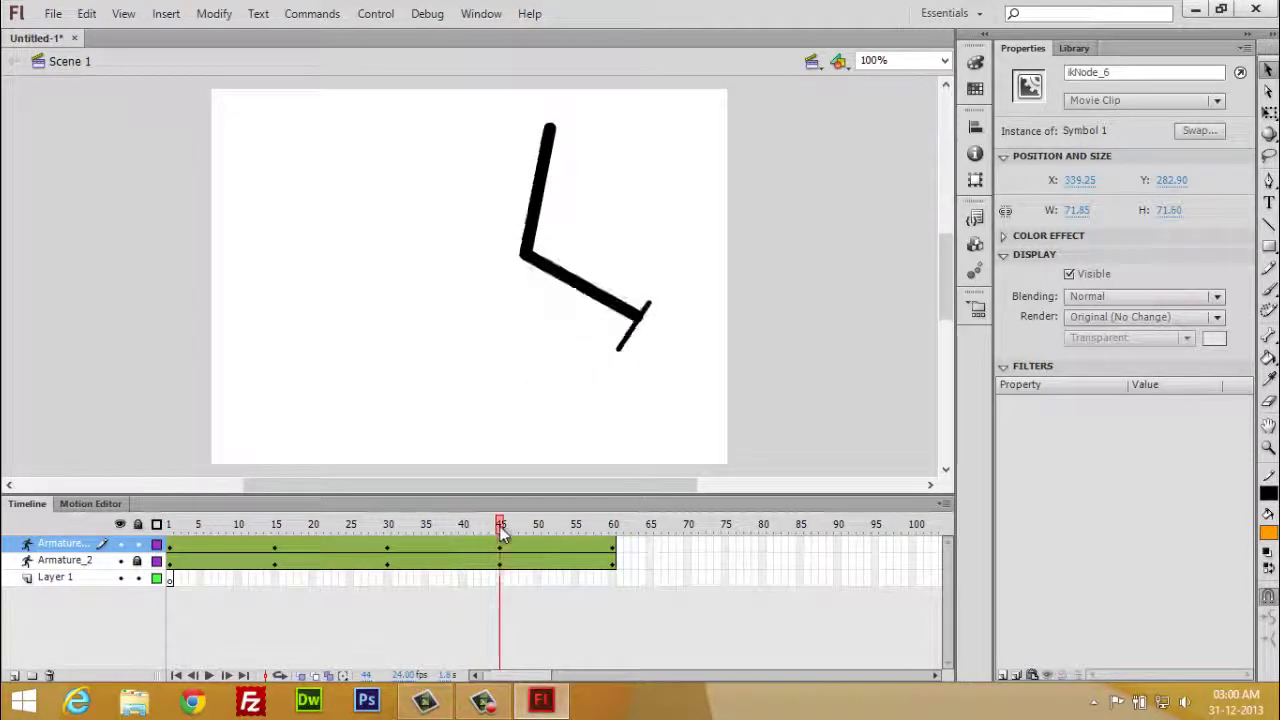
mouse_move(630, 340)
mouse_down()
mouse_move(520, 378)
mouse_move(461, 374)
mouse_up()
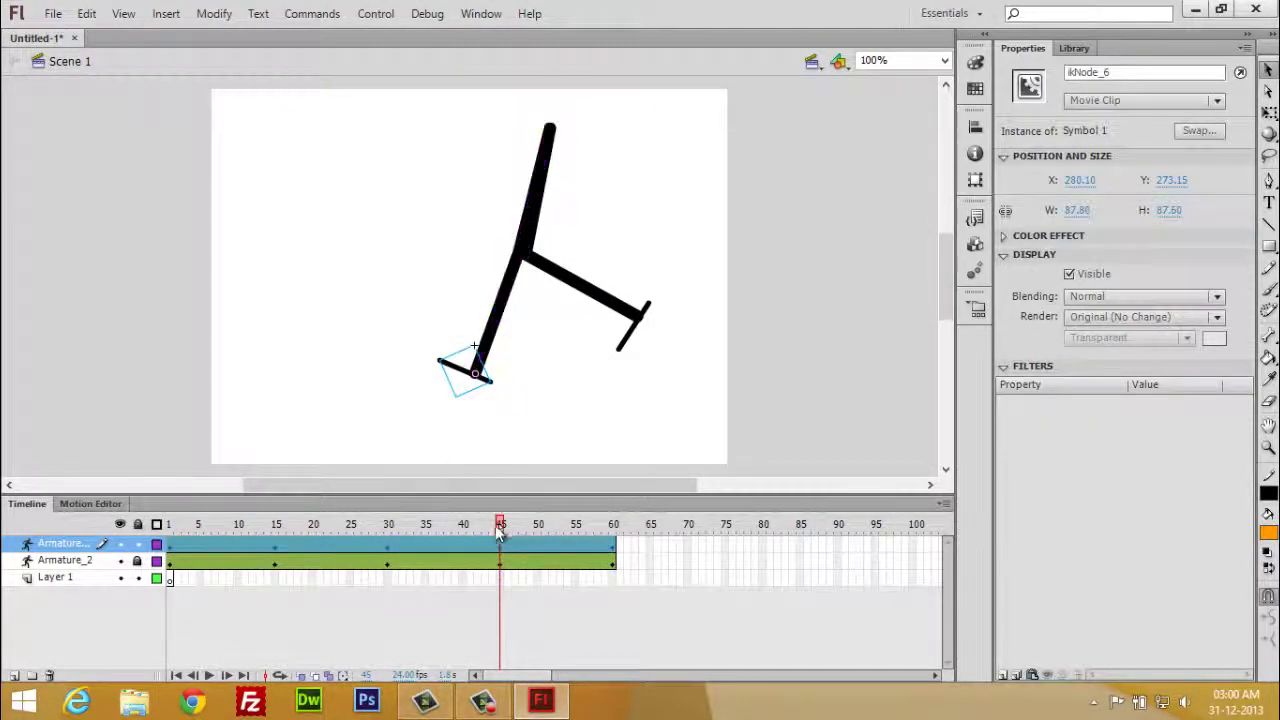
mouse_move(499, 533)
mouse_down()
mouse_move(145, 528)
mouse_move(608, 571)
mouse_up()
Step: Bend the second leg forward at frame 60 and scrub back to frame 1
click(411, 413)
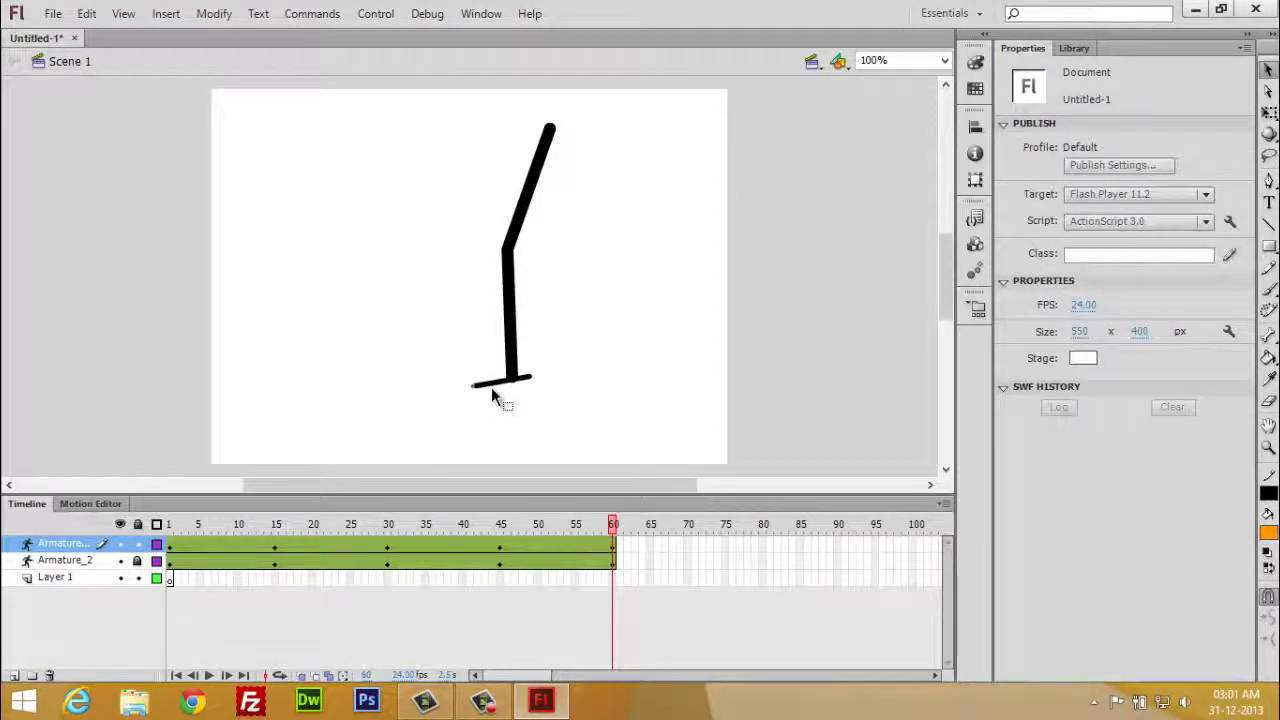
mouse_move(502, 388)
mouse_down()
mouse_move(531, 400)
mouse_move(537, 377)
mouse_move(573, 374)
mouse_up()
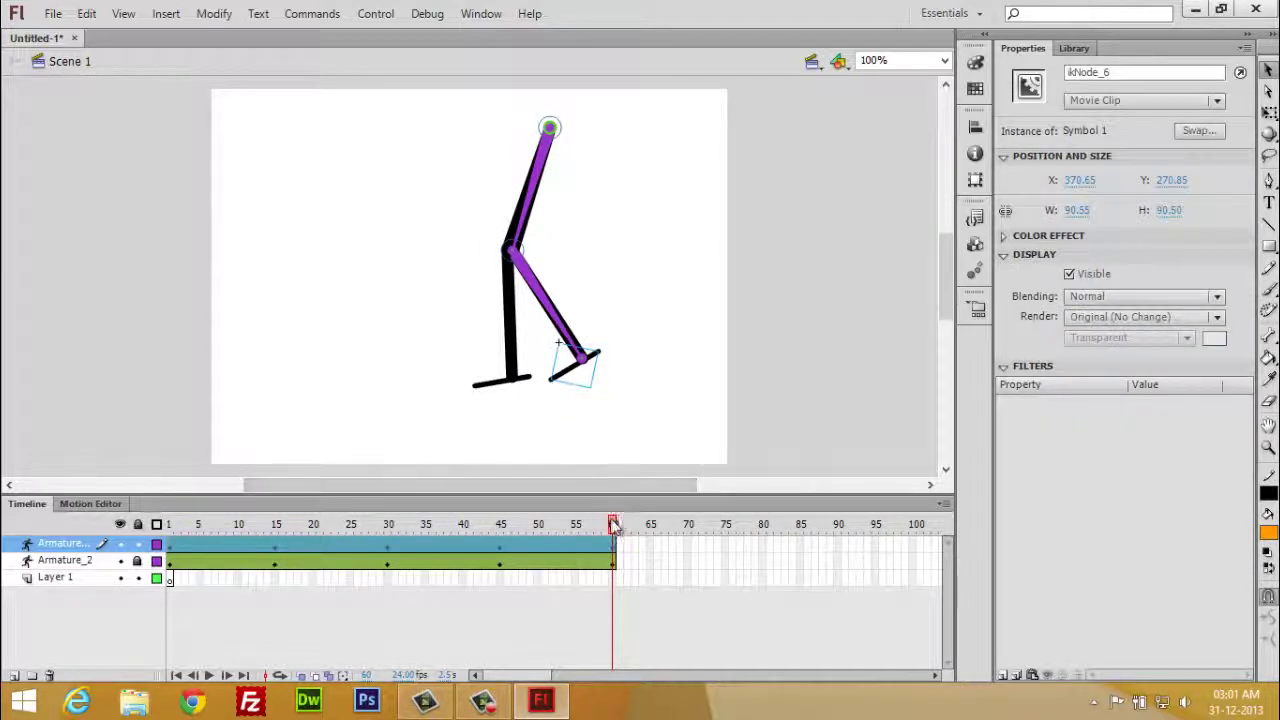
drag(277, 530, 167, 534)
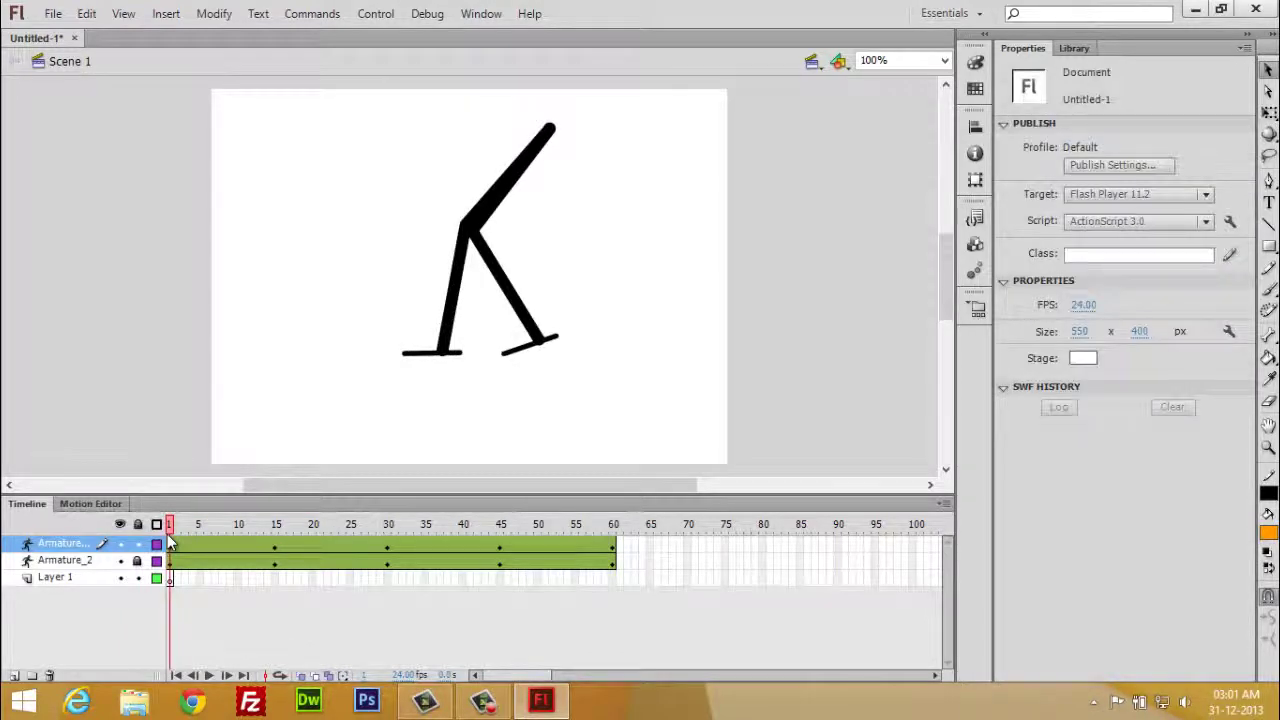
Step: Run Test Movie (Ctrl+Enter) to watch the two-legged walk cycle
key(ctrl+Return)
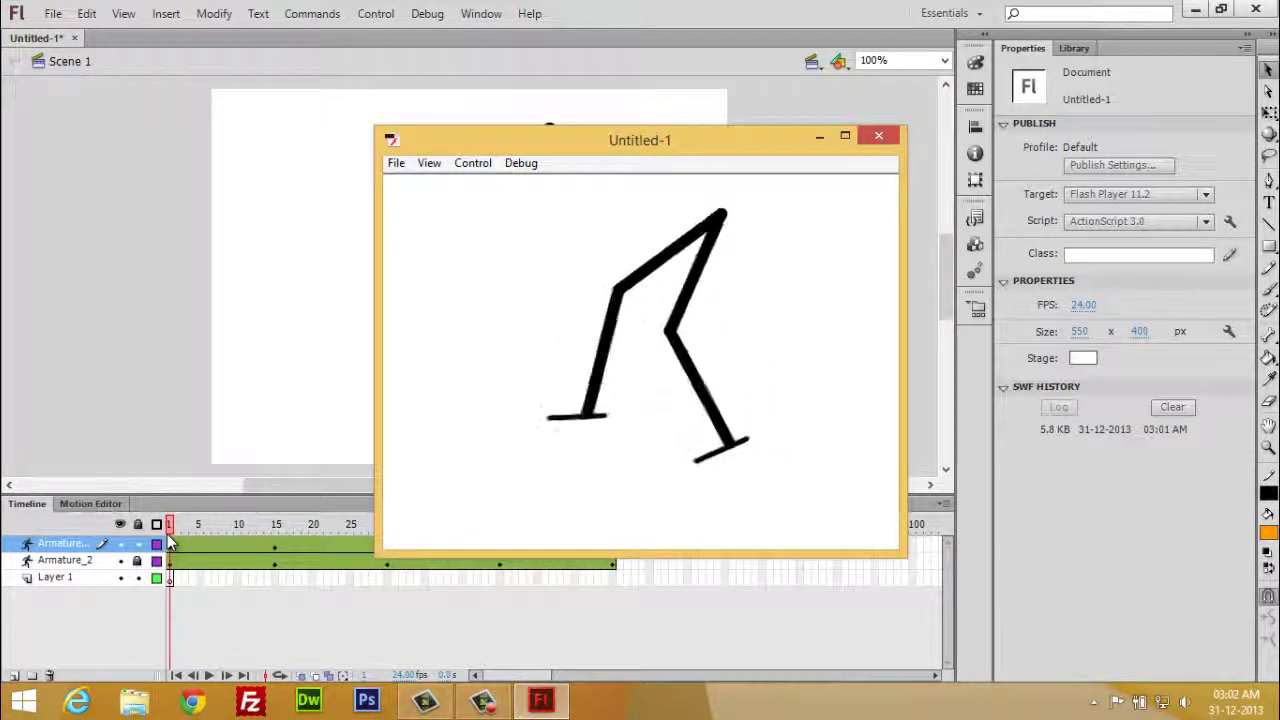
click(483, 700)
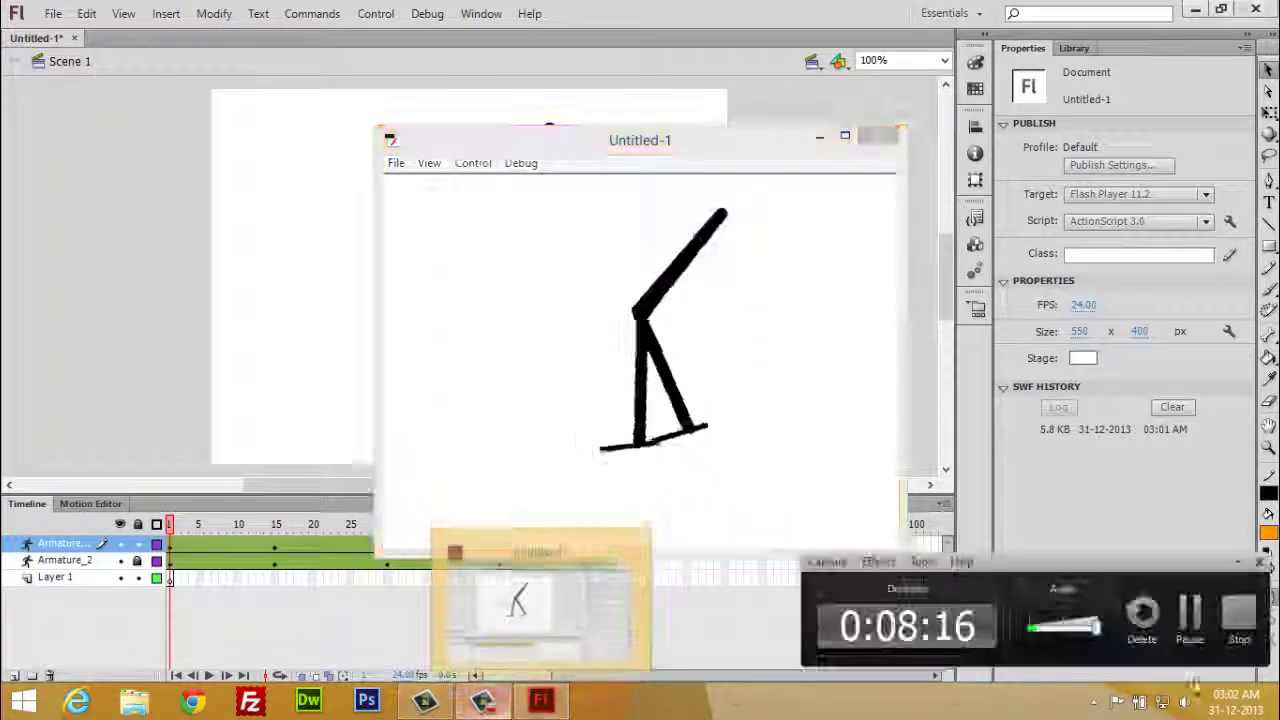